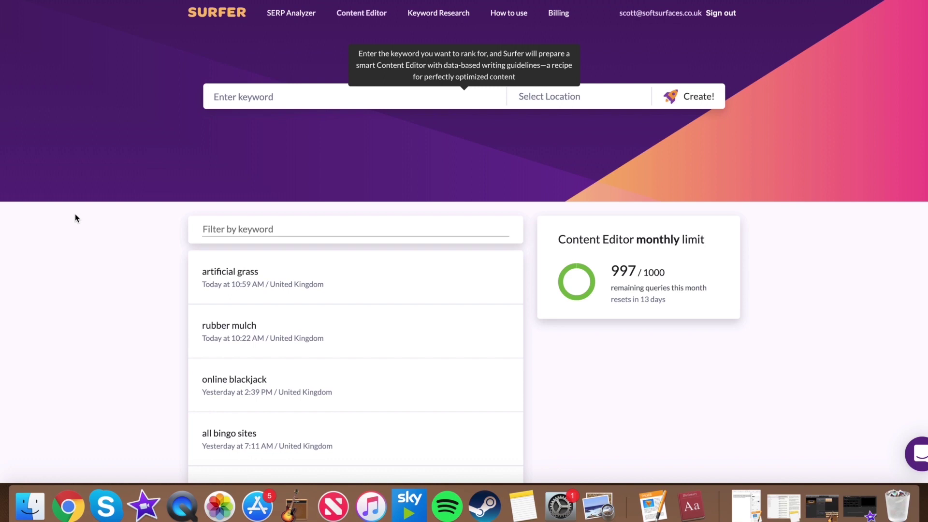
Step: Enter the keyword 'tennis court maintenance' and set the target location to United Kingdom
click(300, 96)
text(tenn)
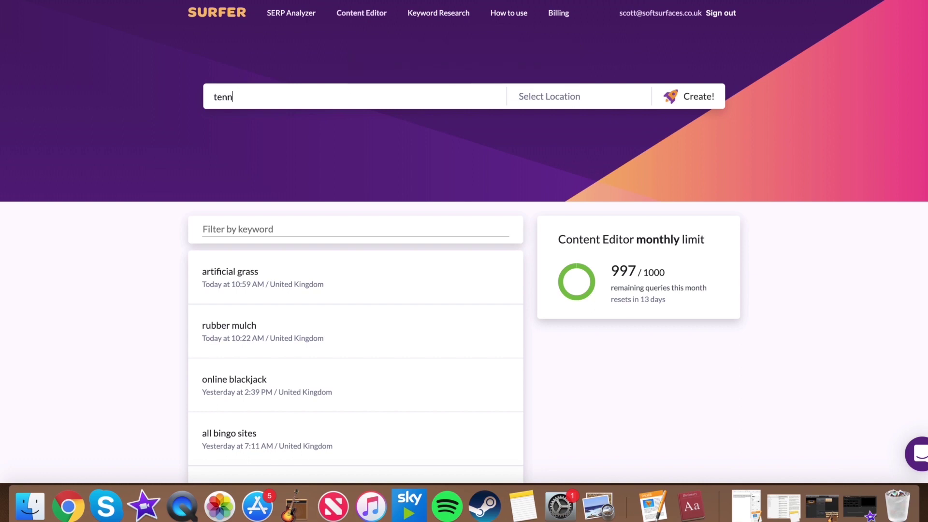
text(is court maintenance)
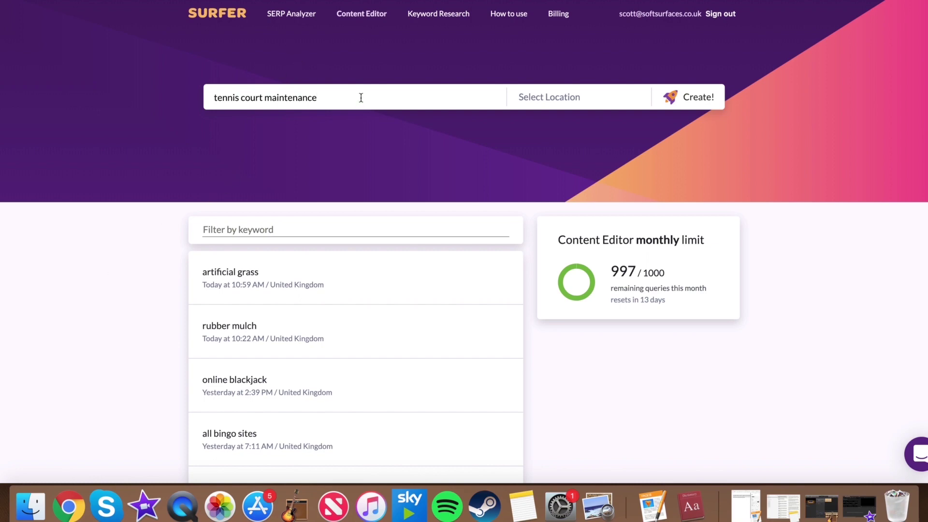
click(520, 102)
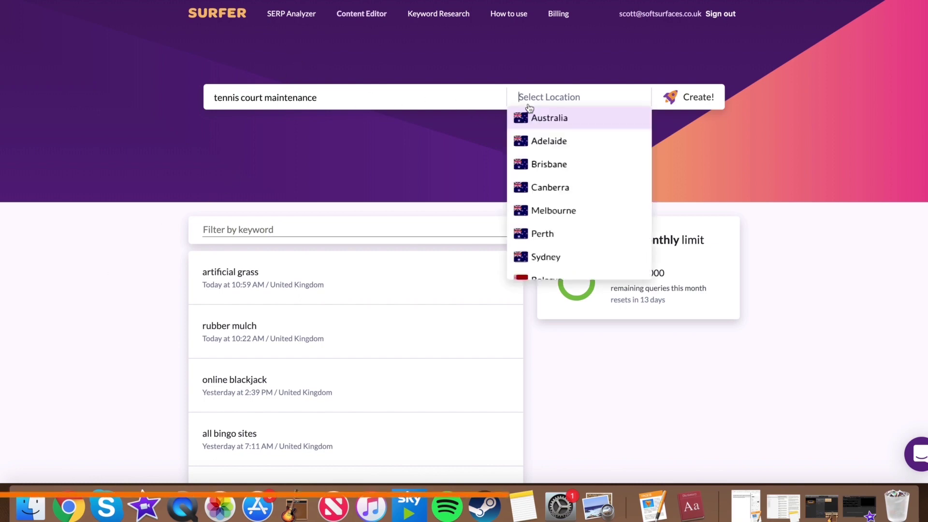
scroll(558, 183, down, 20)
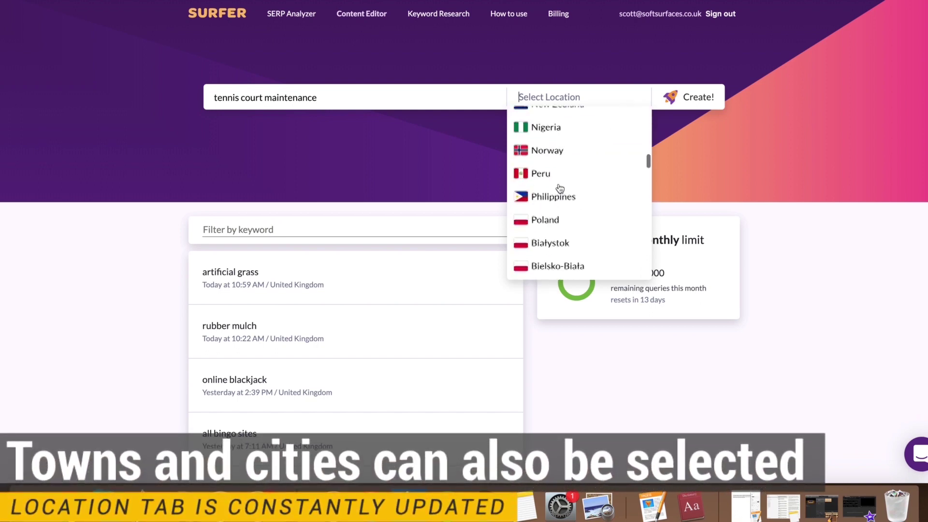
scroll(560, 188, down, 10)
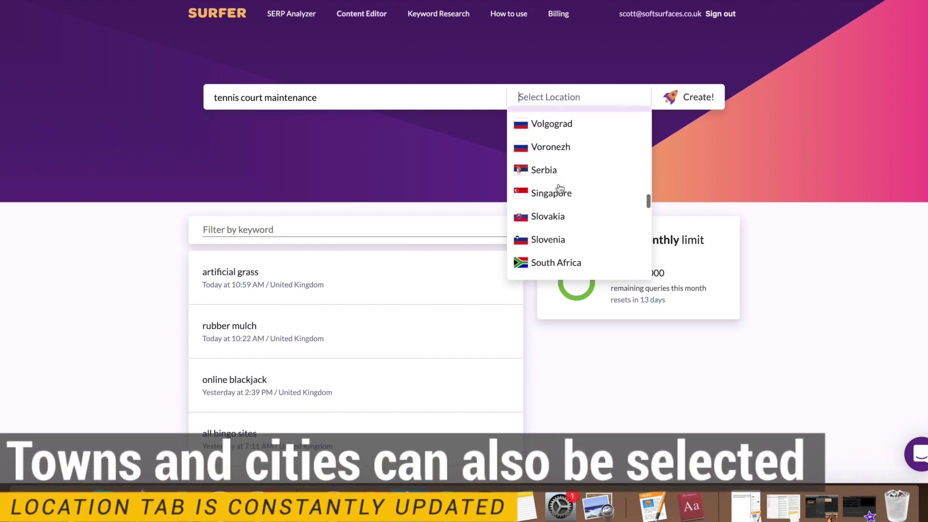
scroll(565, 194, down, 6)
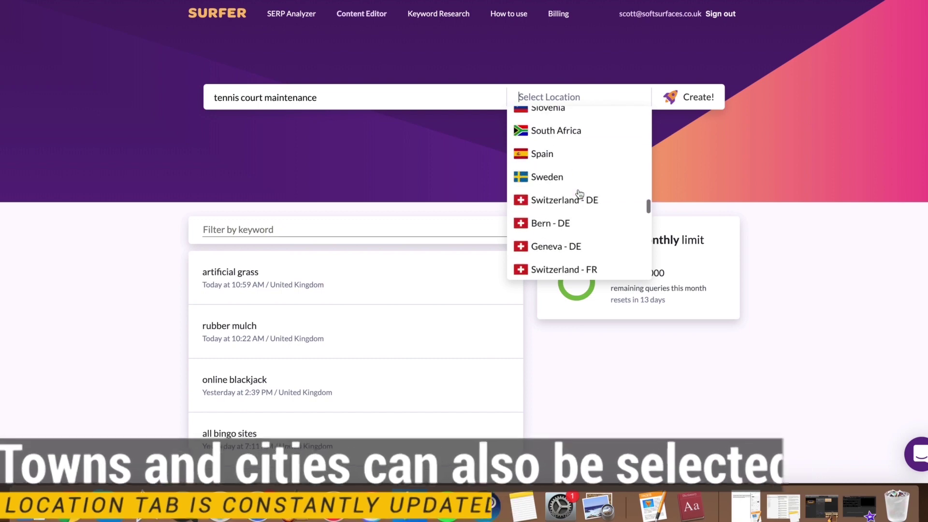
scroll(579, 194, down, 8)
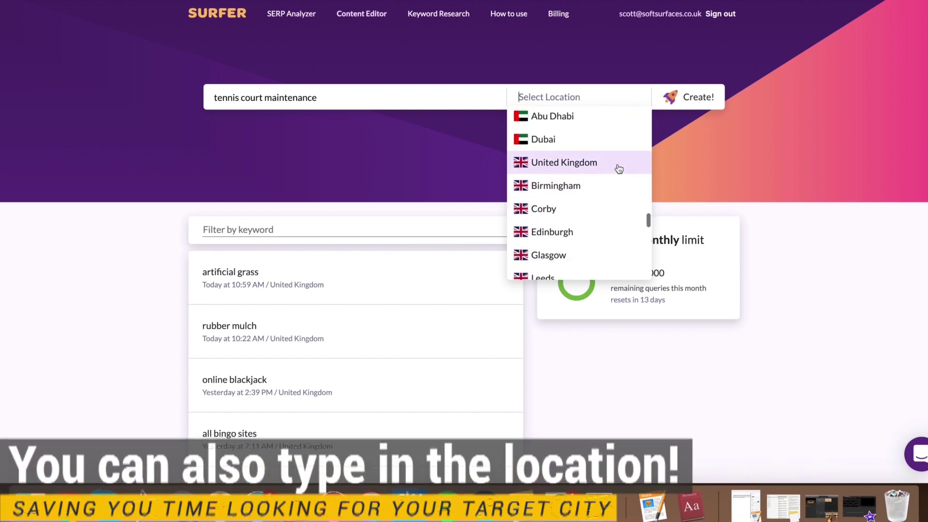
click(619, 168)
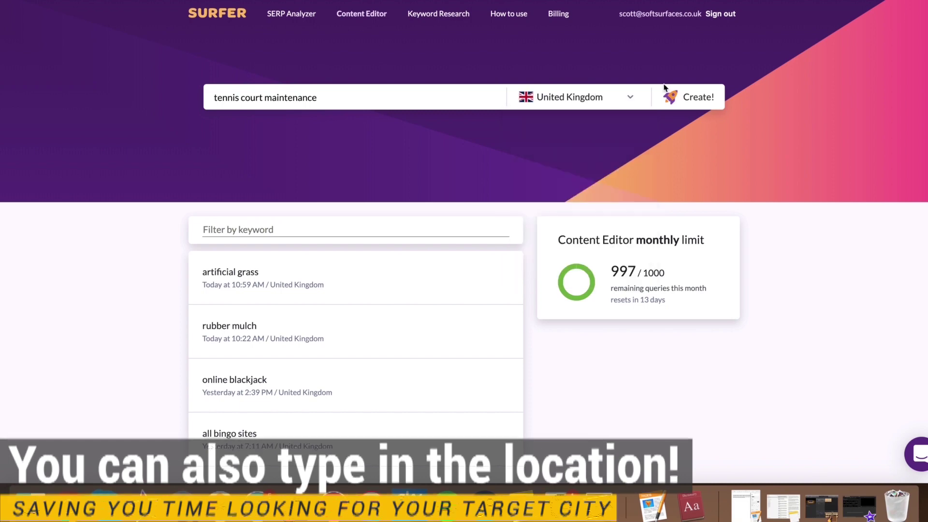
Step: Create the 'tennis court maintenance' query and open its Content Editor setup page
click(688, 96)
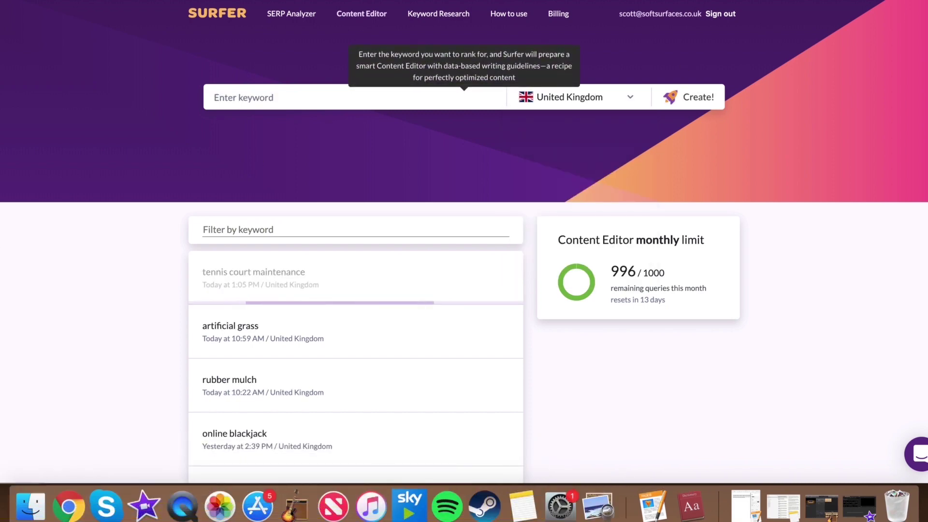
scroll(89, 263, down, 3)
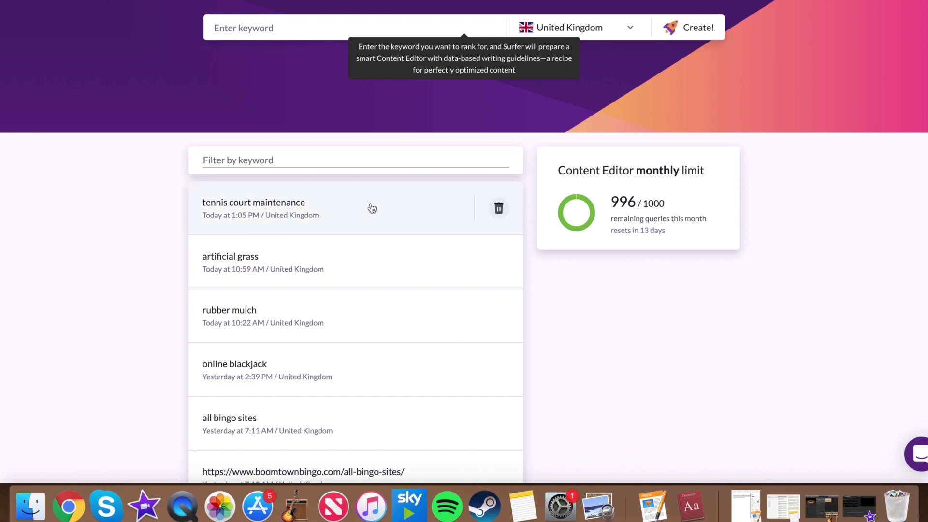
click(371, 208)
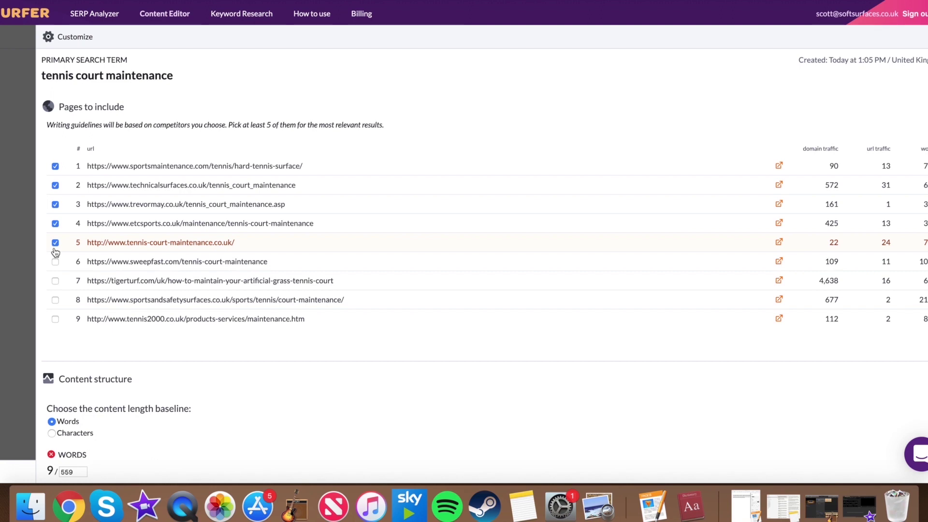
Step: Include competitor pages 6–9 and save, raising the word-count target to 838
click(55, 281)
click(54, 281)
click(55, 262)
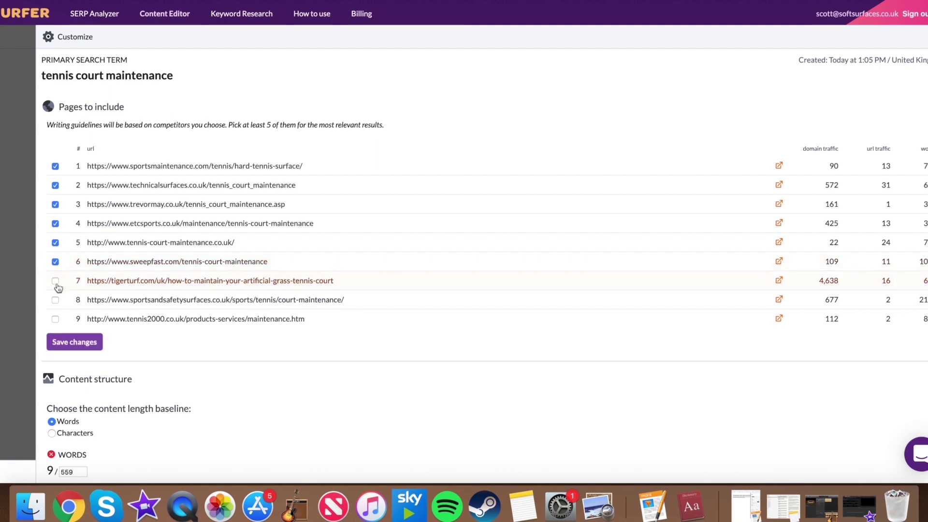
click(56, 283)
click(55, 300)
click(56, 319)
click(78, 343)
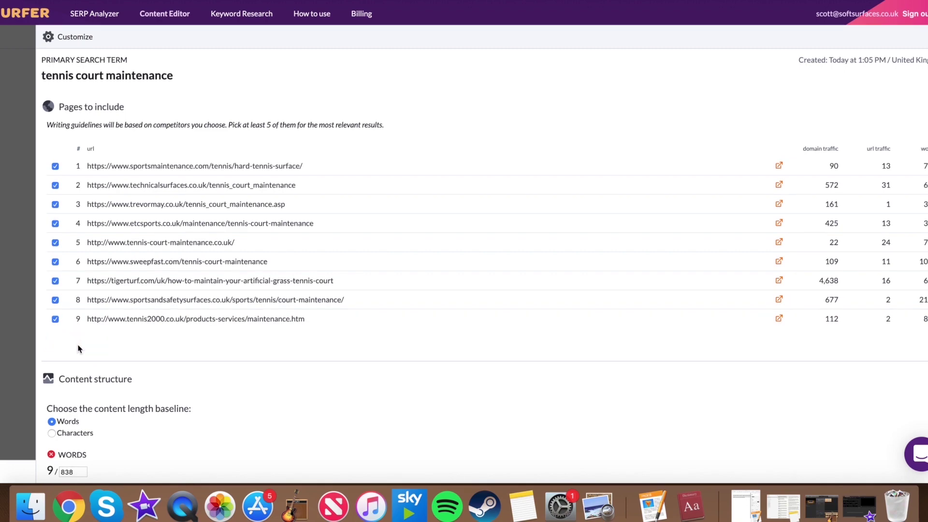
scroll(440, 323, down, 5)
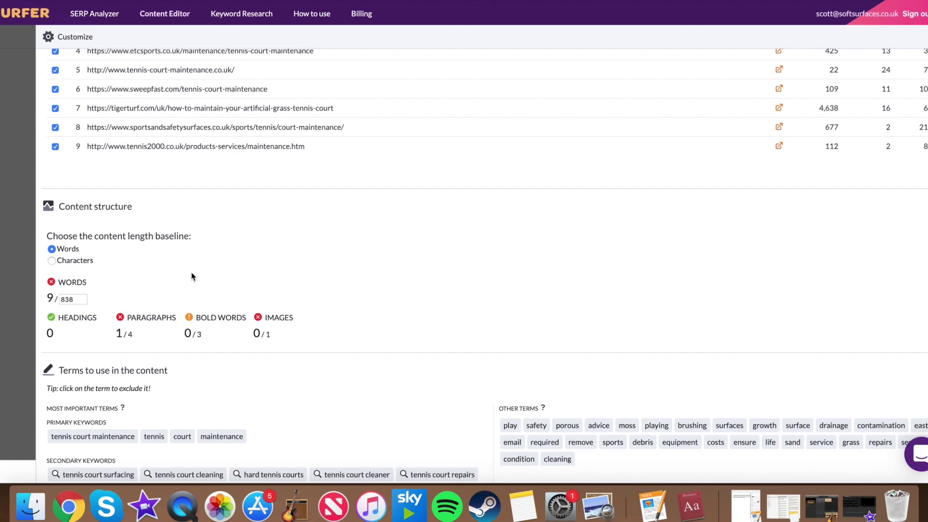
Step: Change the word-count target from 838 to 1000
mouse_move(77, 297)
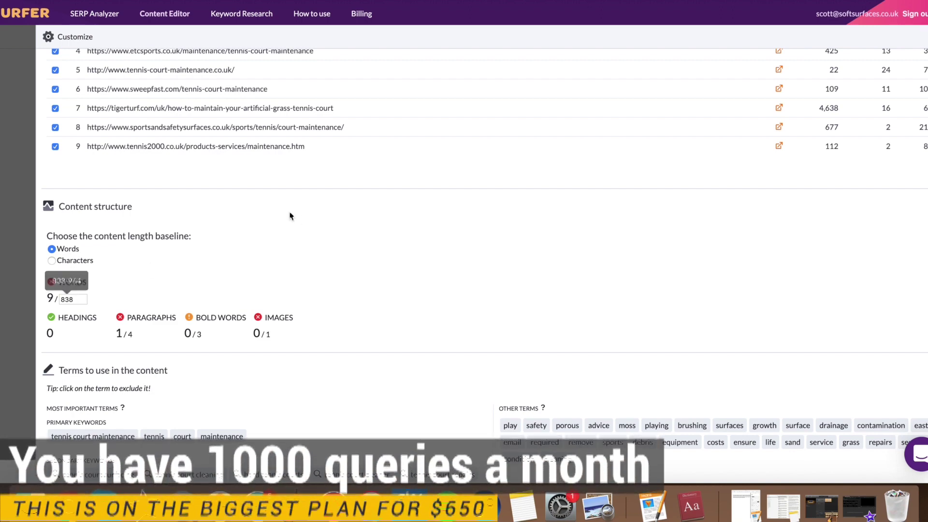
scroll(290, 213, up, 3)
scroll(410, 247, down, 5)
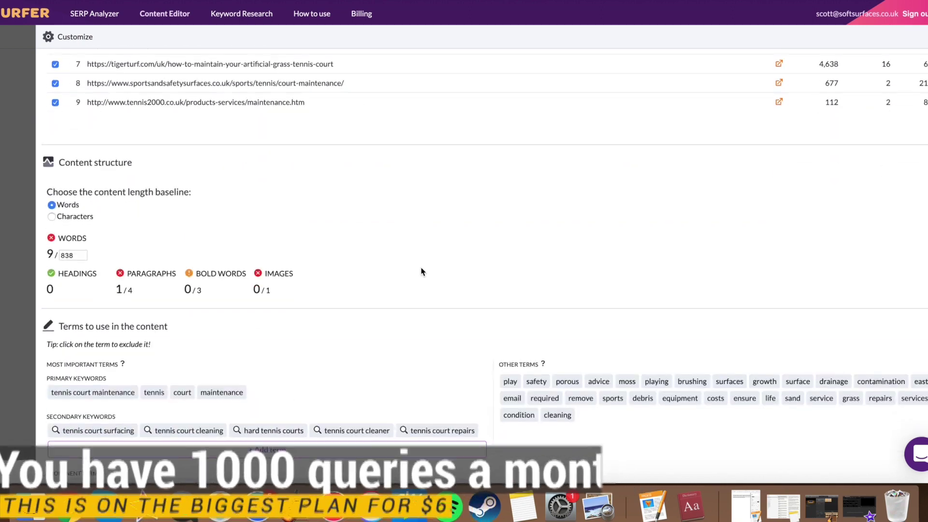
scroll(193, 276, up, 2)
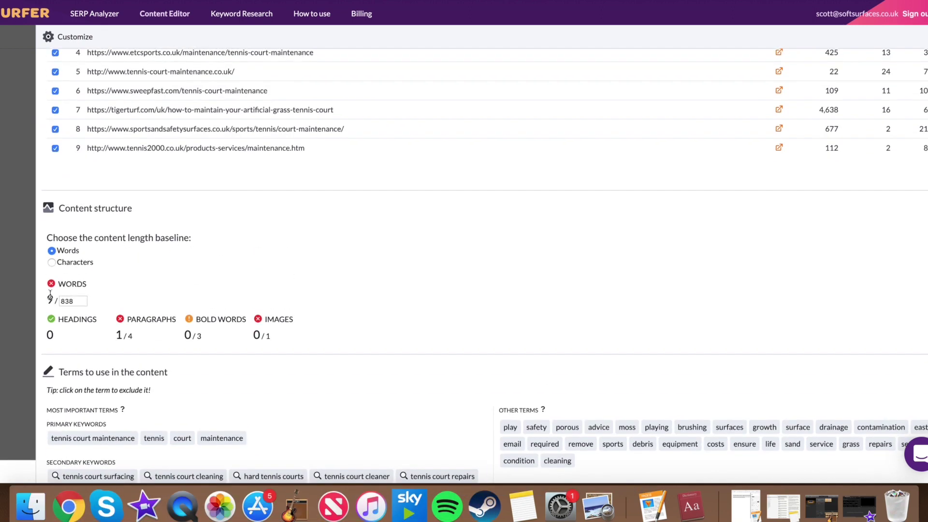
double_click(74, 303)
text(1100)
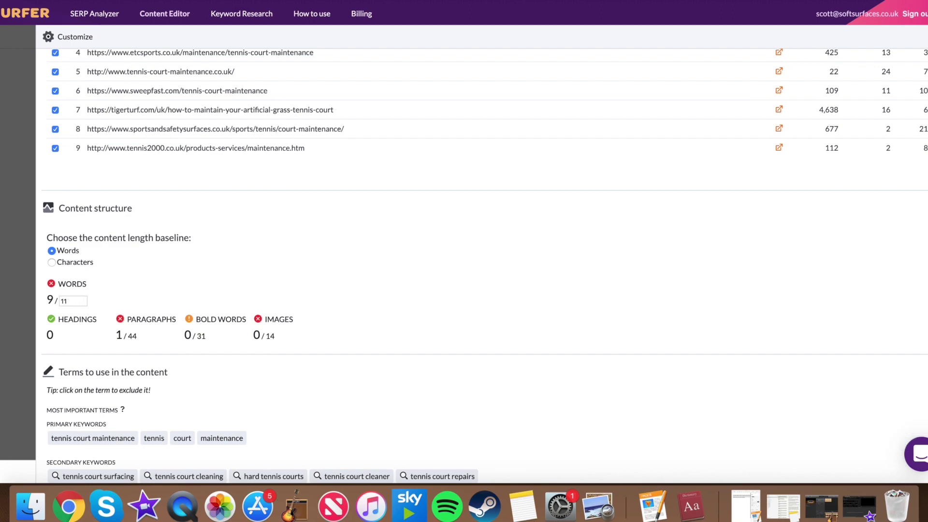
key(BackSpace)
text(000)
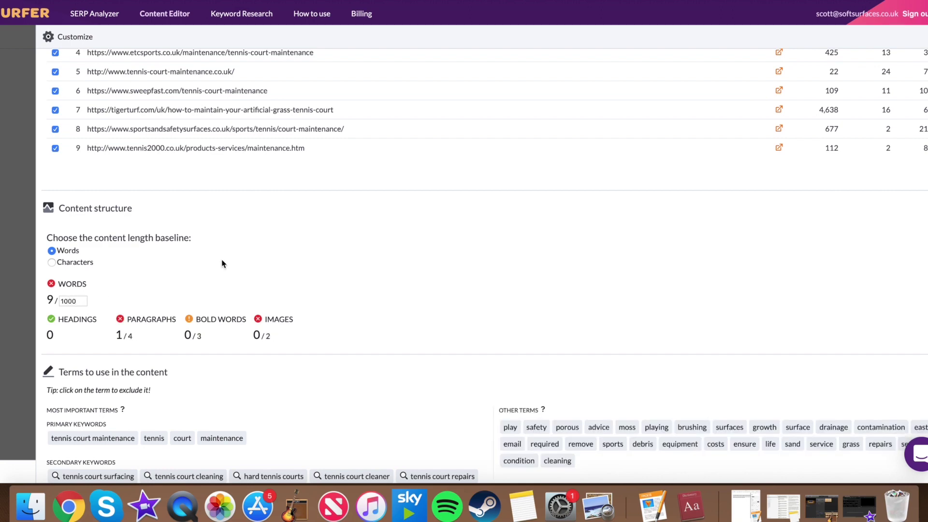
Step: Review the paragraph, bold-word and image targets of 4, 3 and 2
scroll(433, 292, up, 3)
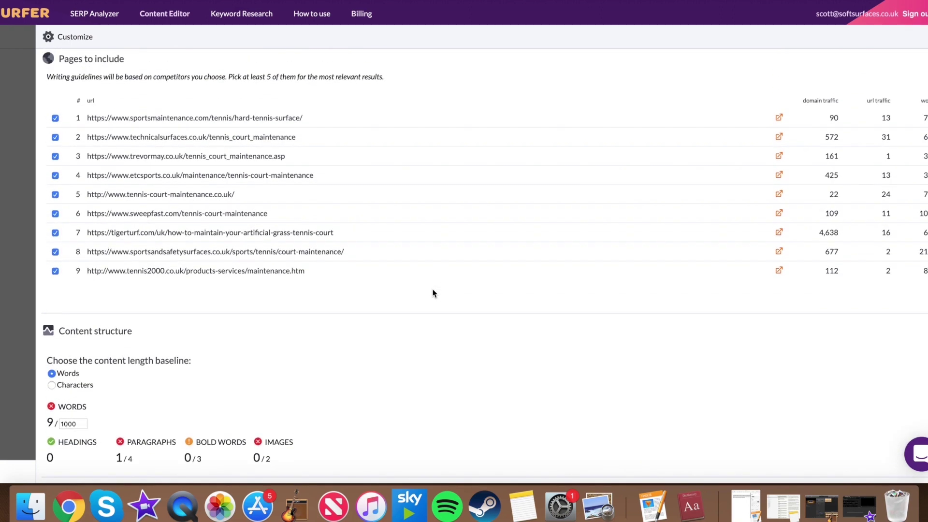
scroll(433, 292, down, 2)
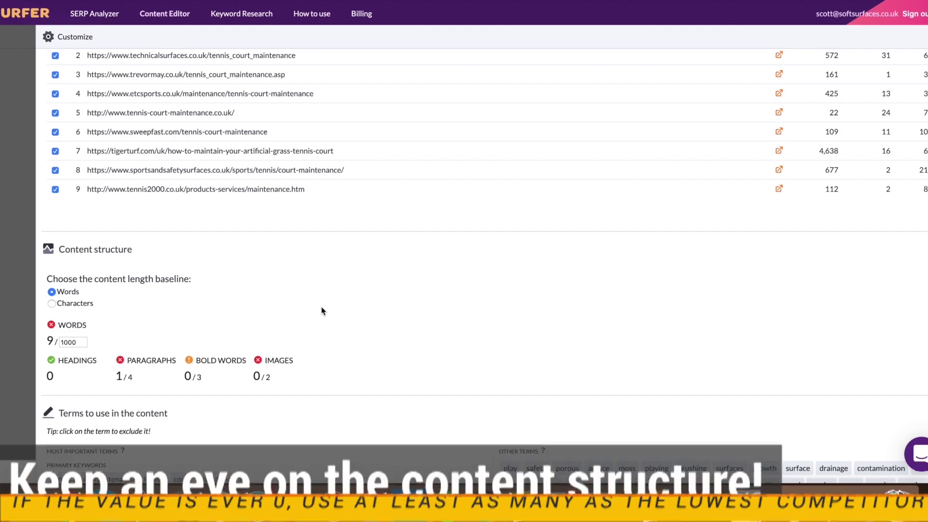
scroll(425, 271, down, 3)
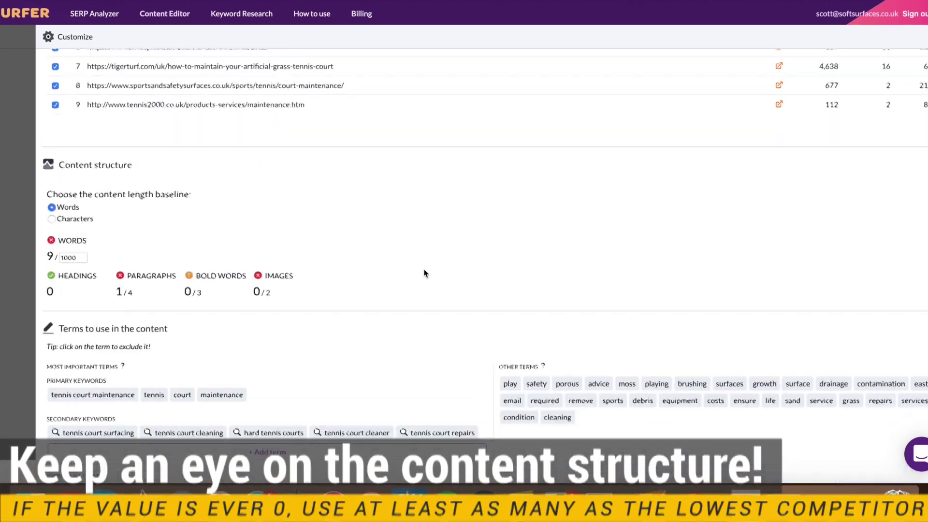
scroll(425, 274, down, 1)
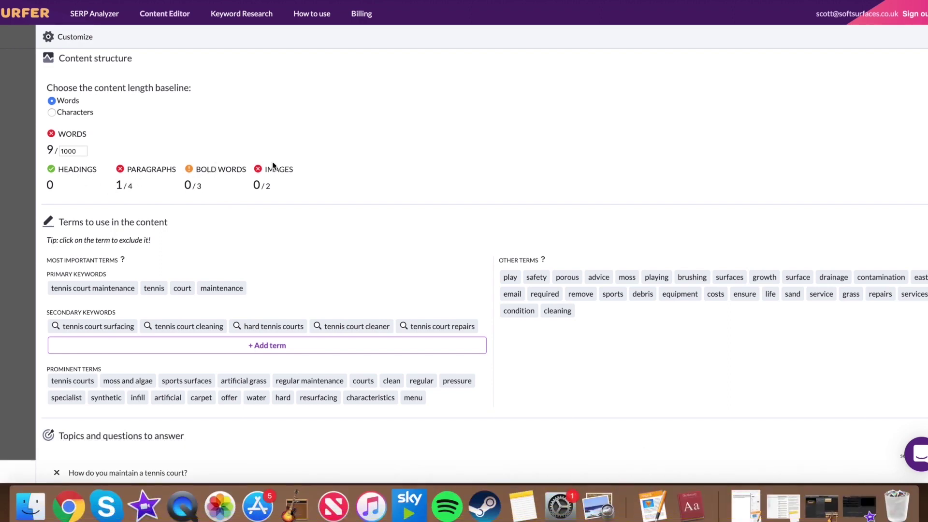
mouse_move(108, 149)
mouse_move(129, 187)
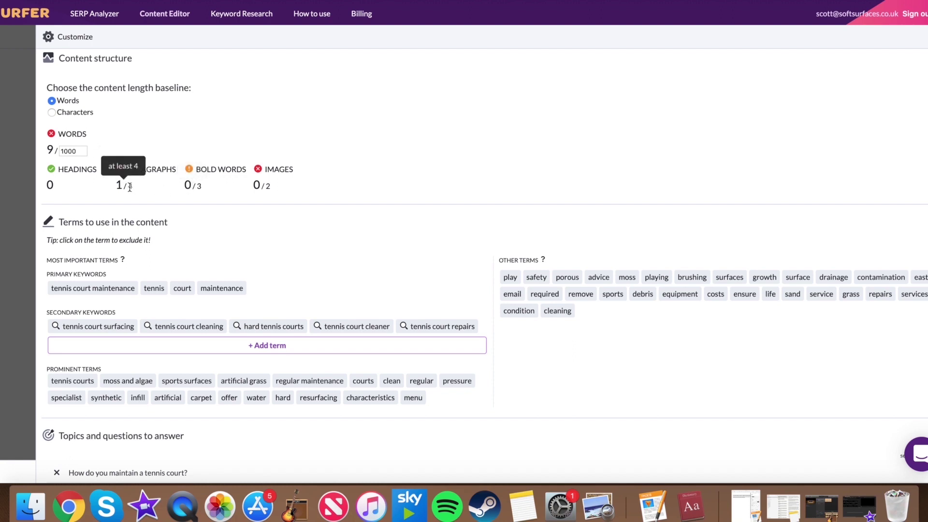
mouse_move(195, 183)
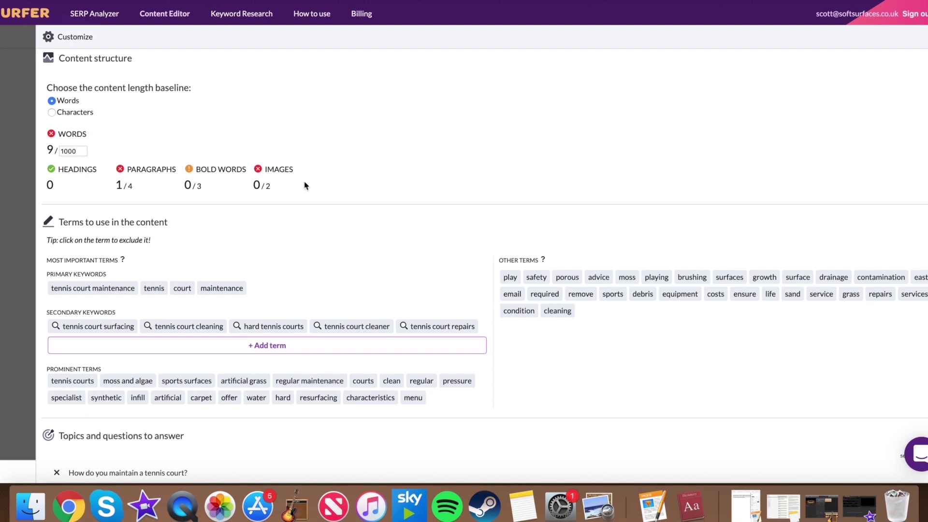
drag(304, 187, 27, 165)
Step: Scroll down to the content structure targets and the primary and secondary keyword lists
click(374, 130)
scroll(315, 132, up, 1)
mouse_move(74, 165)
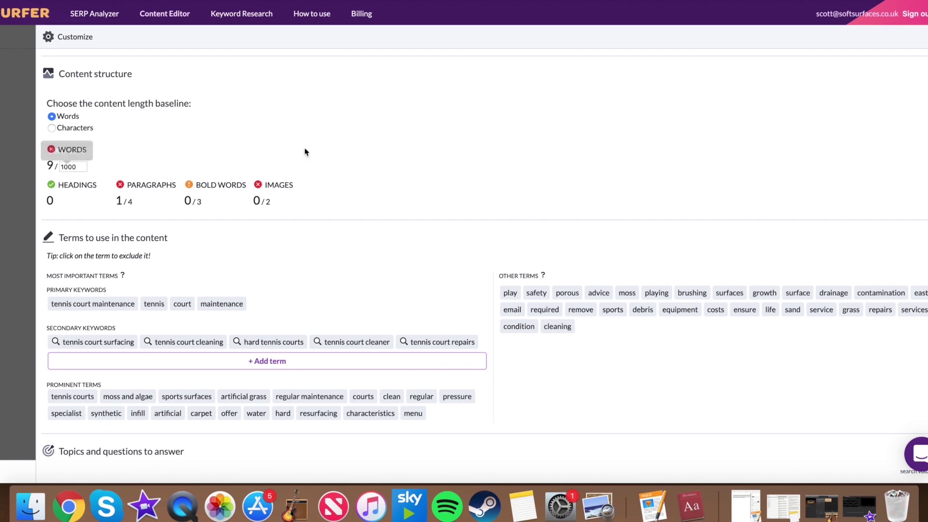
scroll(467, 154, down, 3)
scroll(435, 155, down, 2)
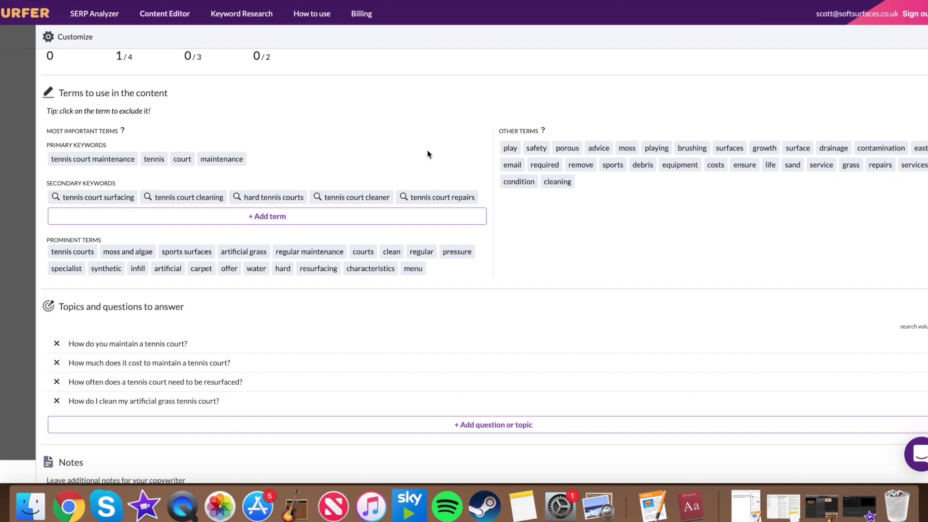
scroll(300, 174, down, 1)
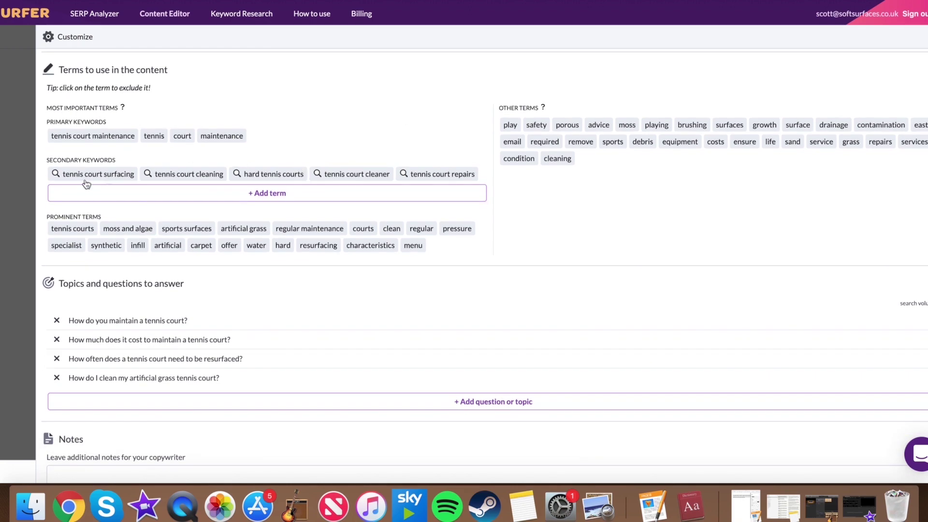
scroll(341, 150, up, 10)
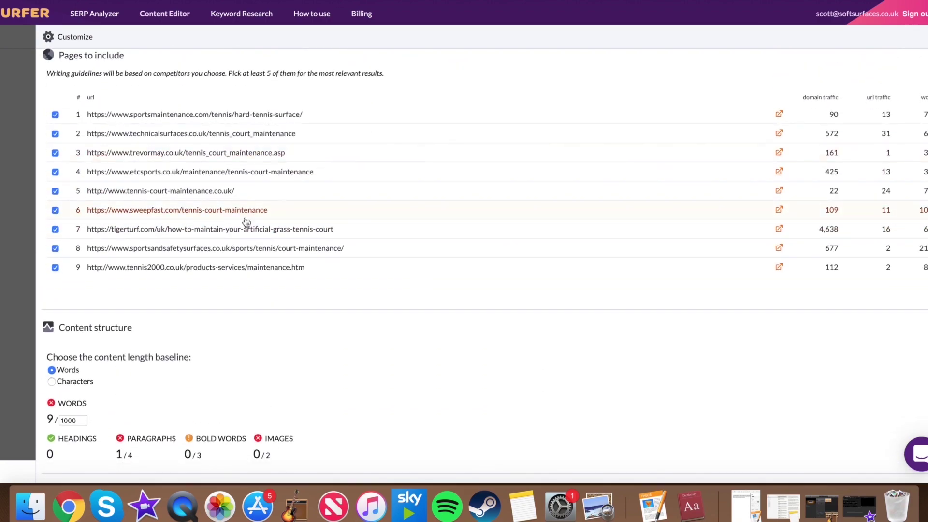
scroll(464, 207, down, 5)
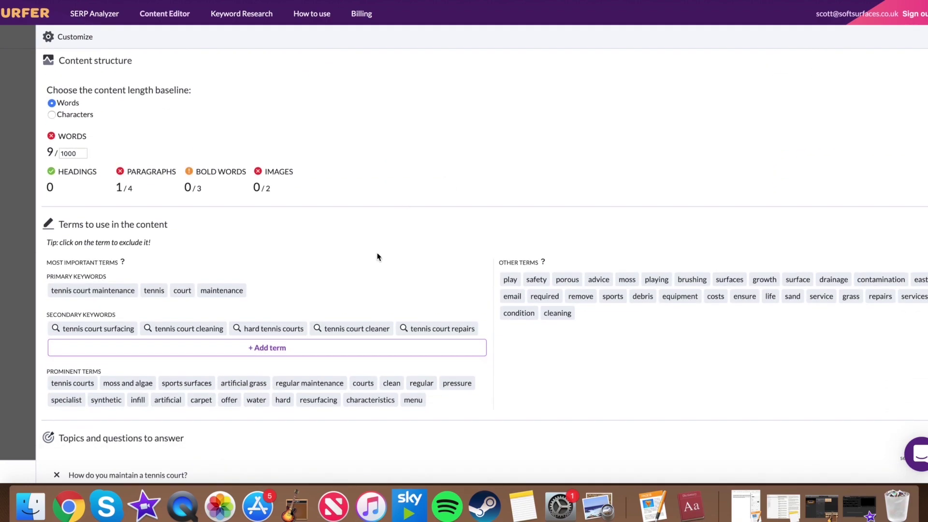
scroll(379, 259, down, 1)
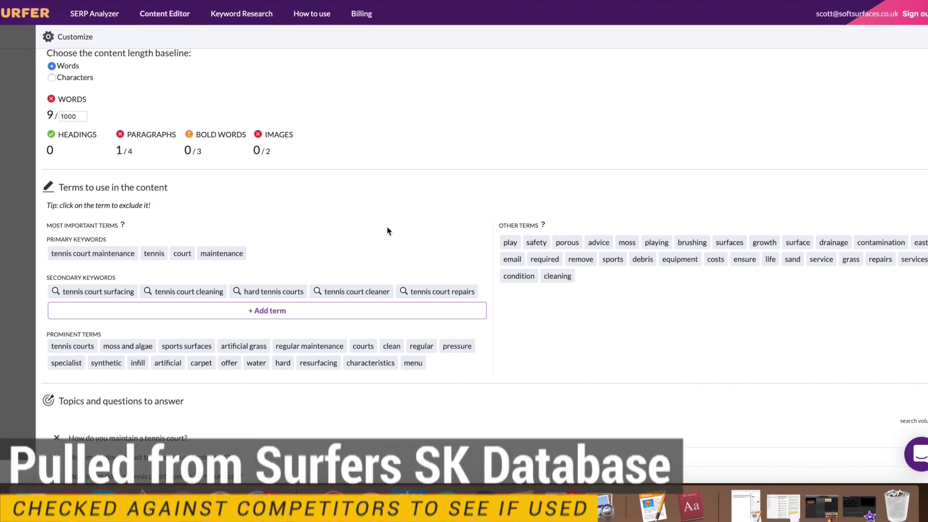
scroll(388, 231, down, 1)
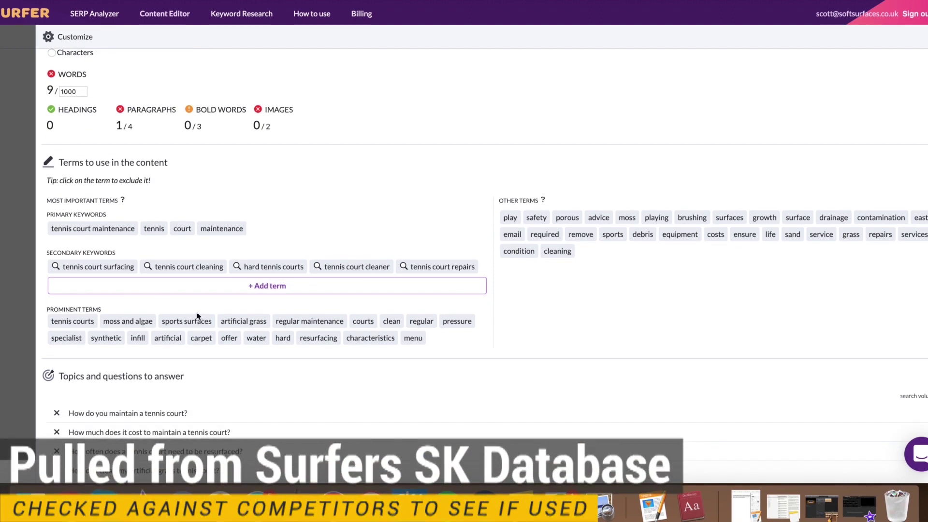
Step: Remove 'tennis court surfacing' from the secondary keywords and browse the term suggestions
click(107, 268)
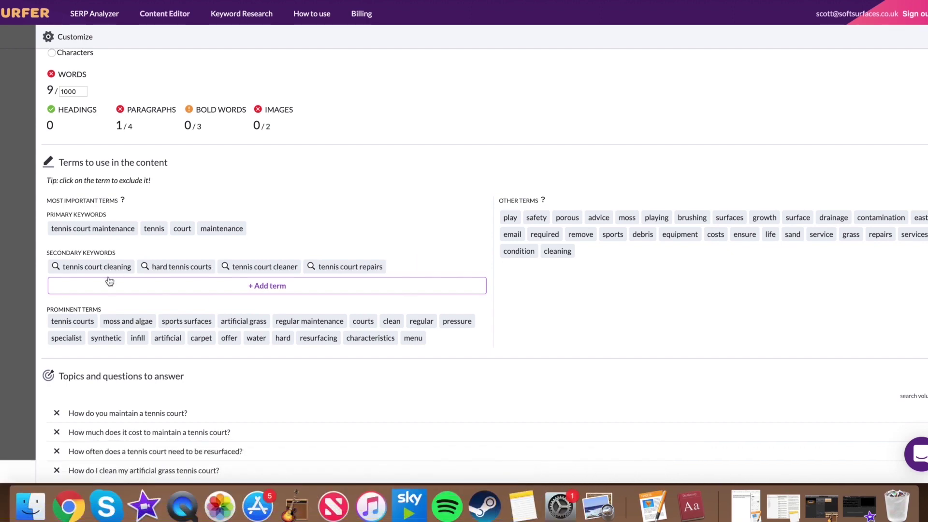
click(218, 292)
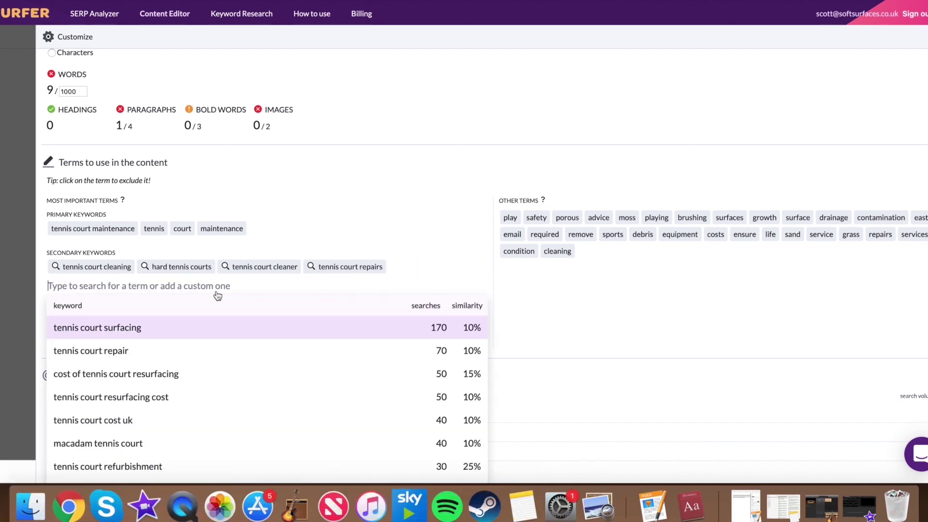
scroll(265, 327, down, 1)
scroll(266, 327, up, 1)
scroll(431, 193, down, 4)
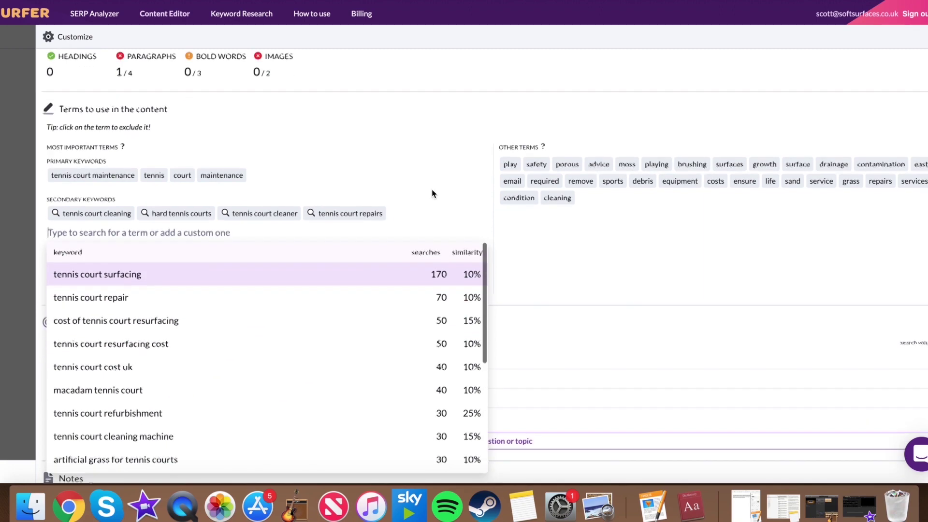
scroll(358, 230, up, 1)
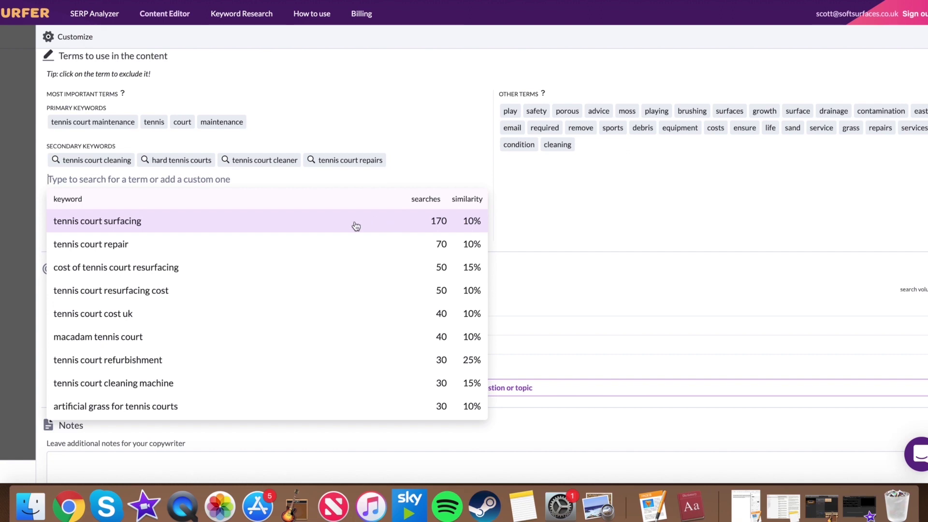
scroll(356, 227, down, 7)
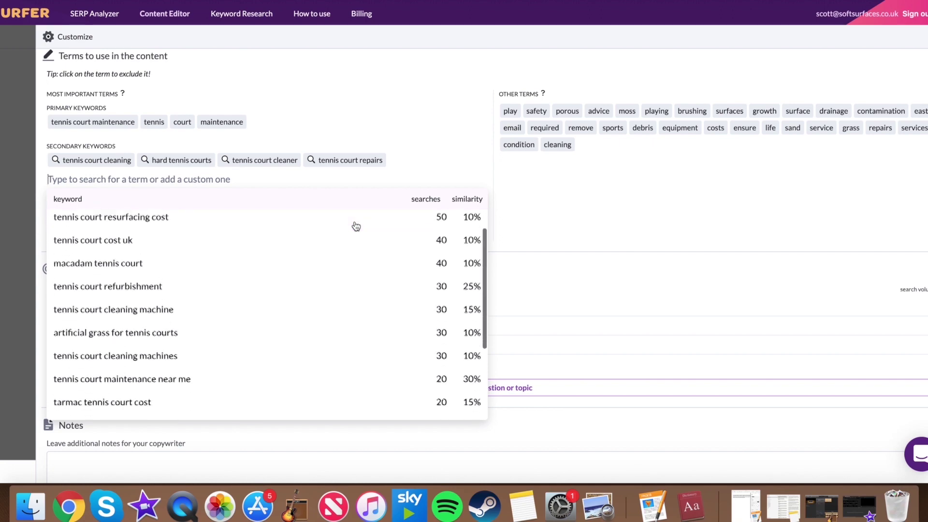
scroll(356, 226, up, 1)
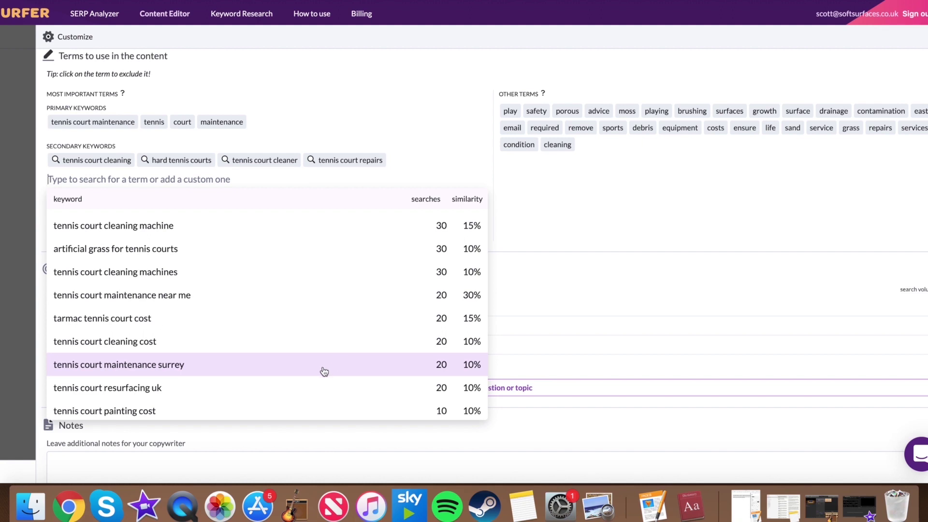
scroll(324, 372, up, 6)
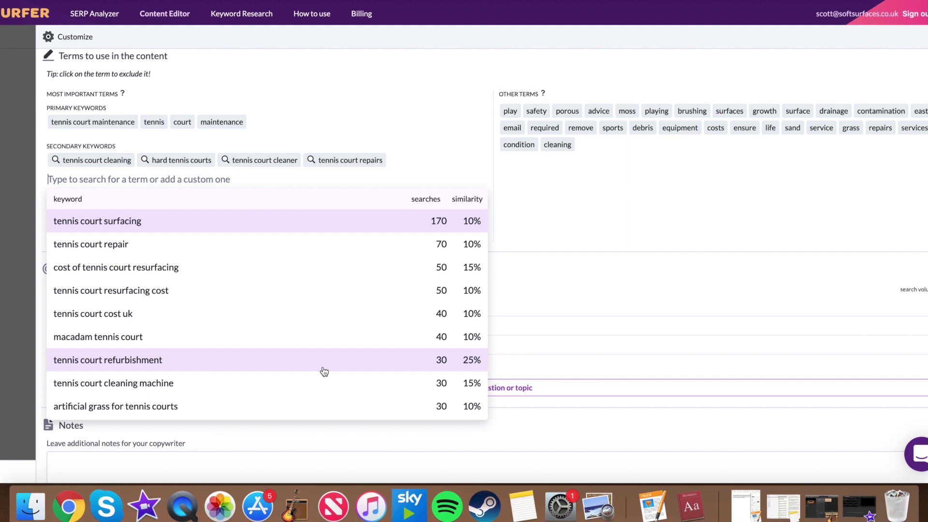
Step: Add 'tennis court repair', two resurfacing-cost phrases and 'tennis court cost uk' as secondary keywords
click(296, 252)
scroll(343, 274, down, 1)
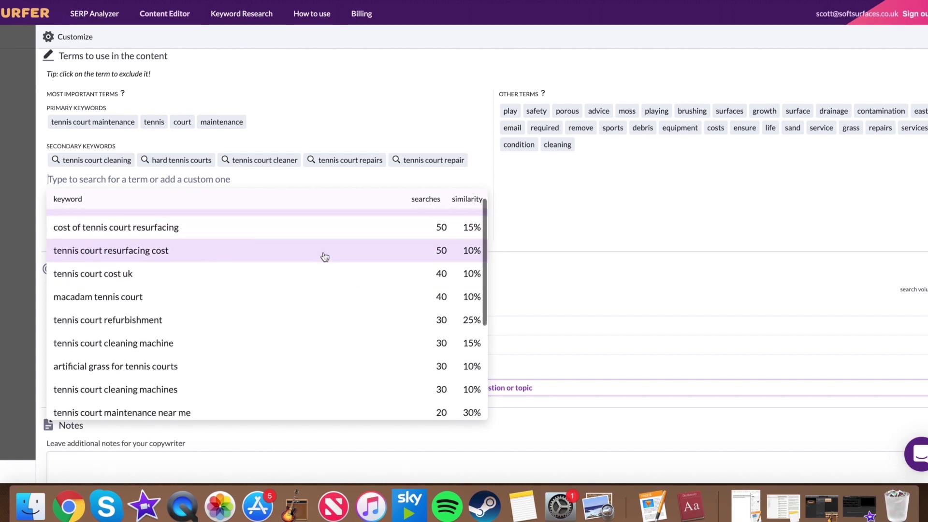
click(324, 256)
scroll(324, 257, up, 1)
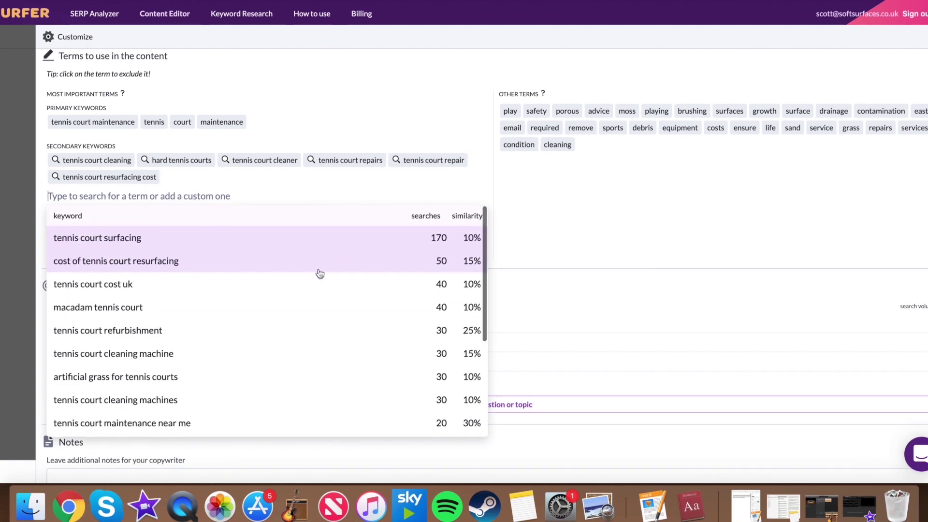
click(308, 263)
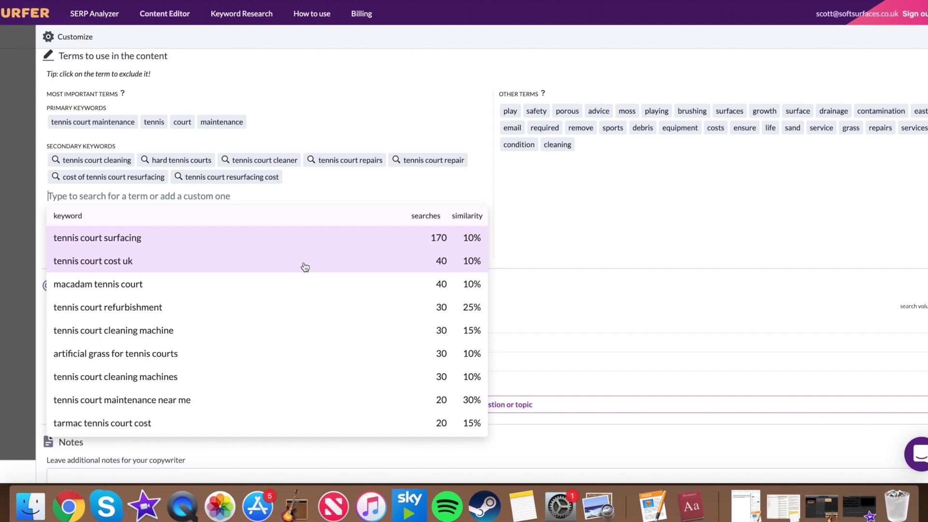
click(310, 267)
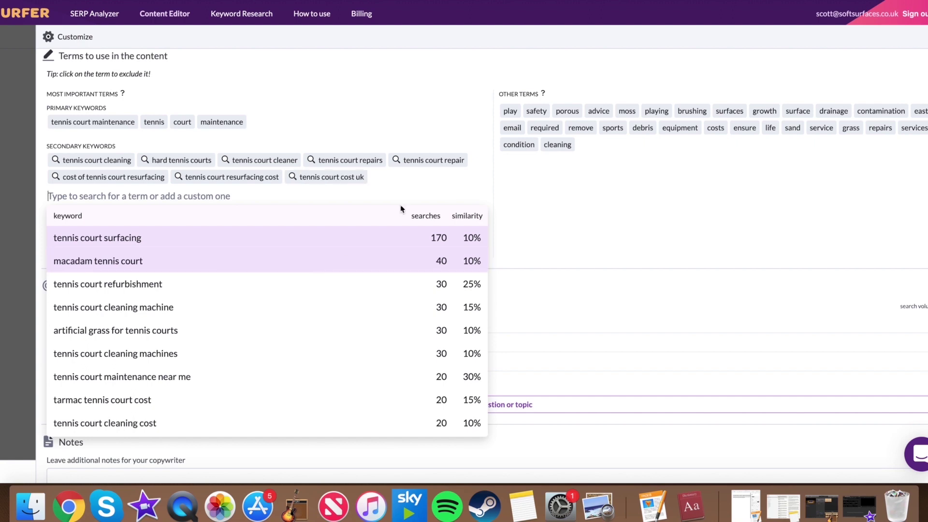
click(465, 185)
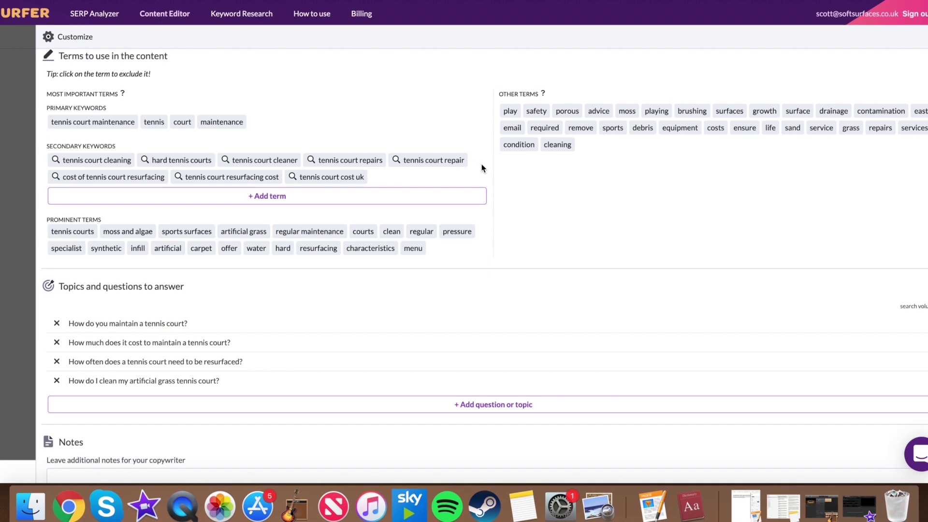
scroll(481, 168, up, 10)
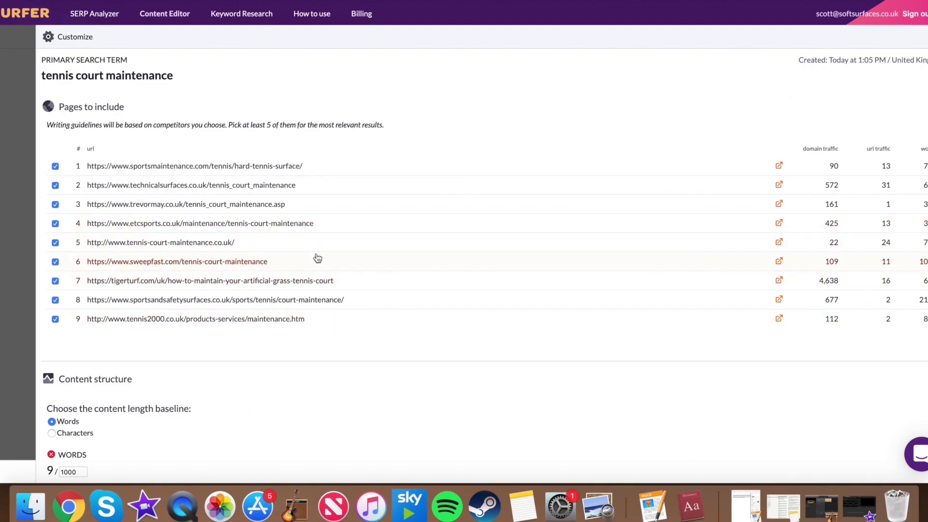
scroll(522, 333, down, 8)
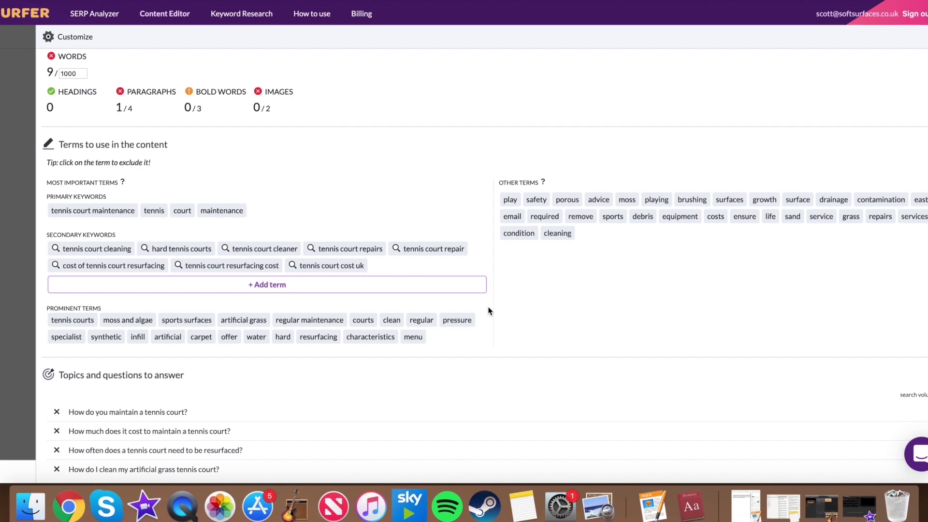
scroll(489, 311, down, 1)
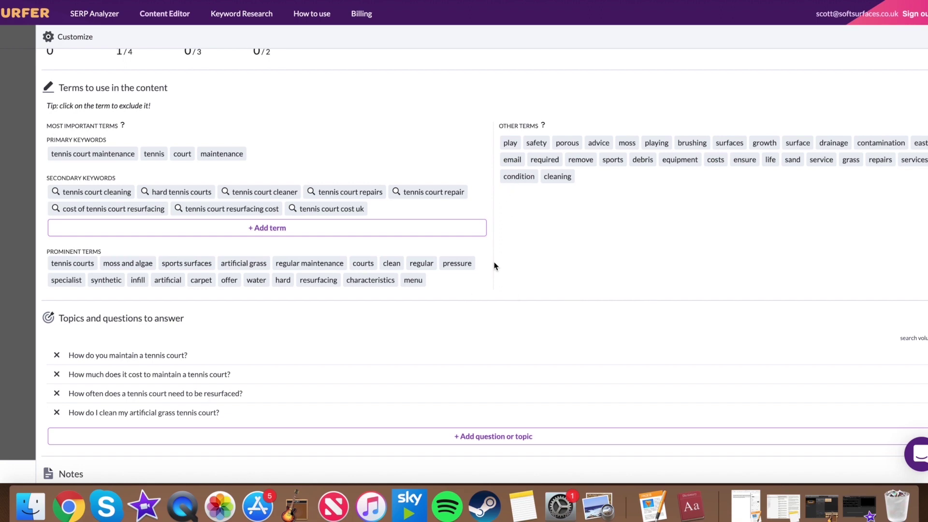
scroll(494, 265, down, 3)
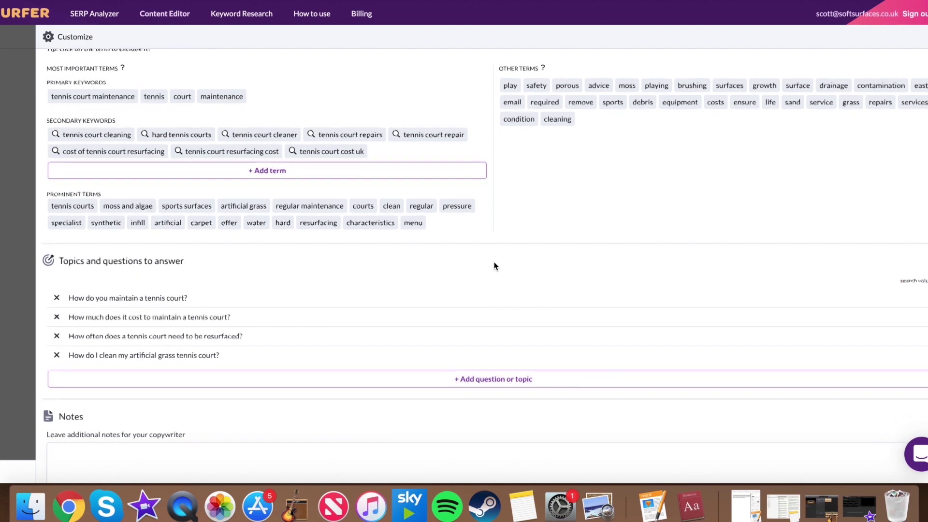
scroll(493, 265, down, 2)
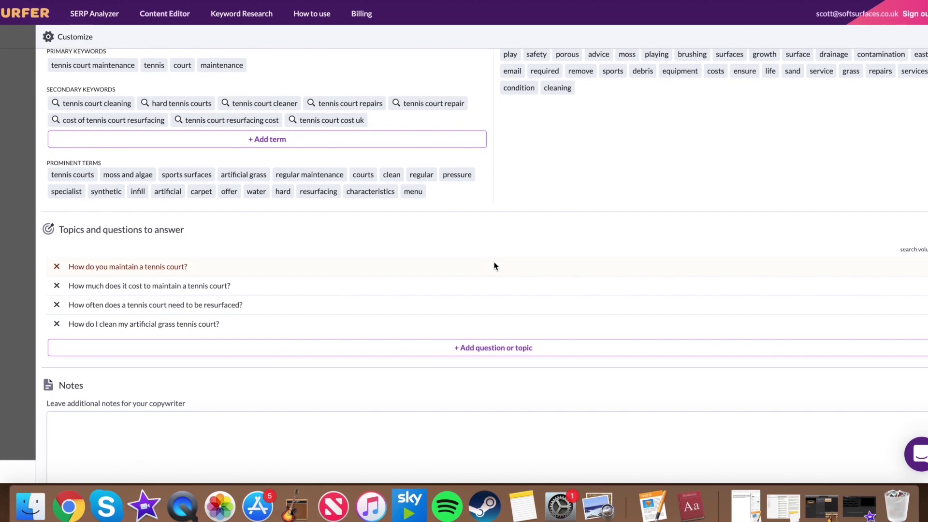
scroll(494, 265, down, 2)
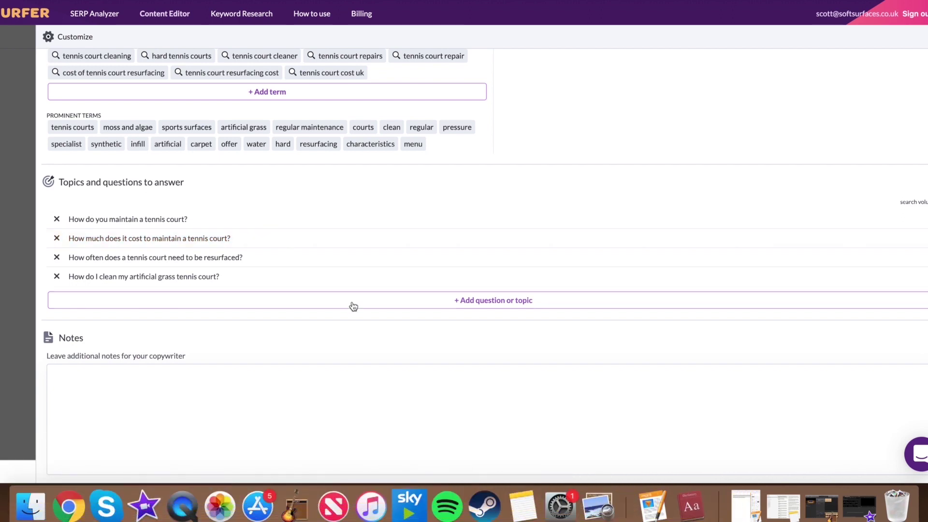
click(353, 306)
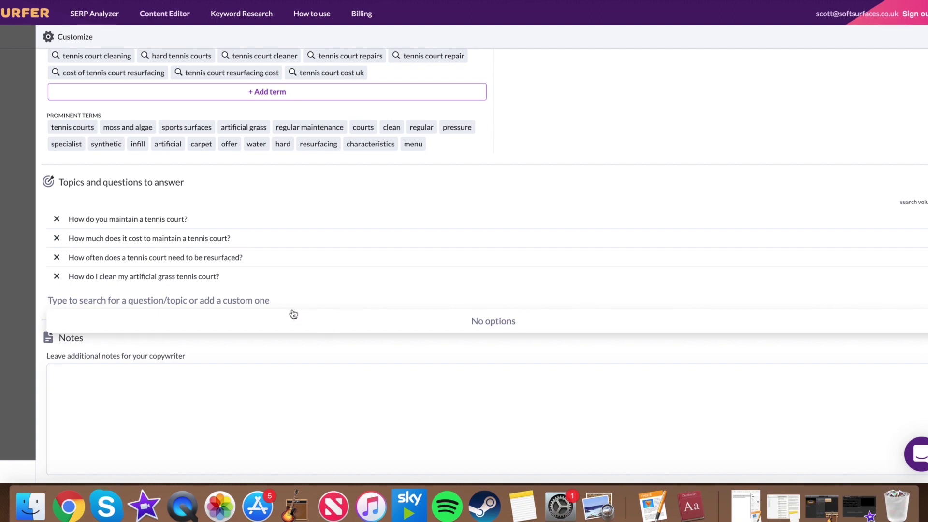
click(343, 344)
click(406, 302)
text(D)
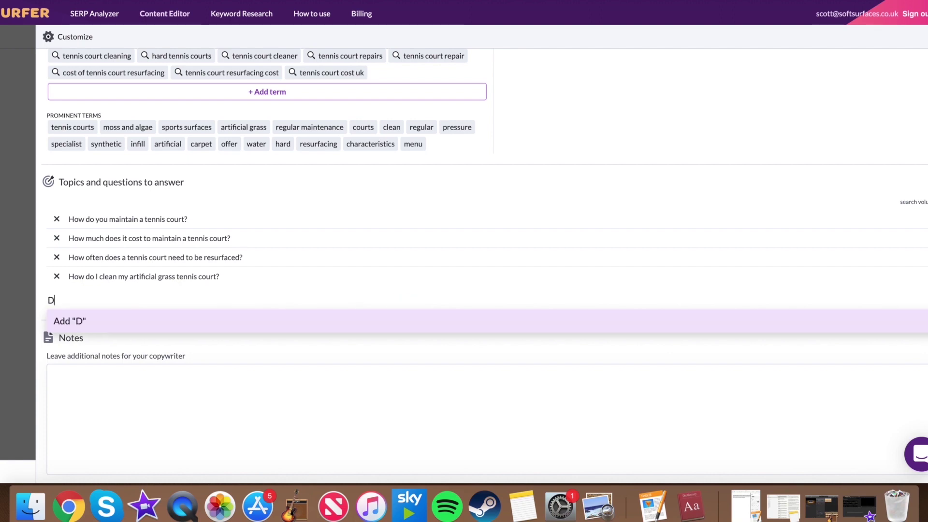
text(oes the col)
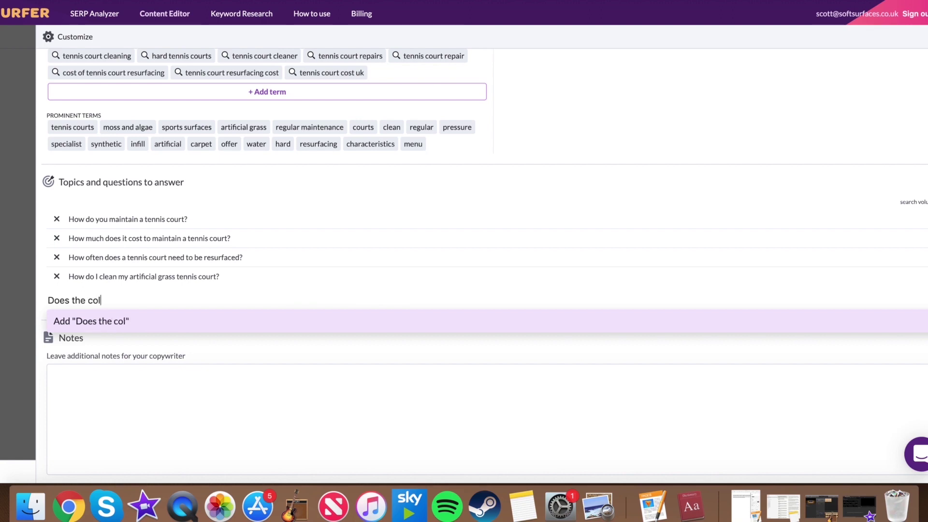
text(our of your t)
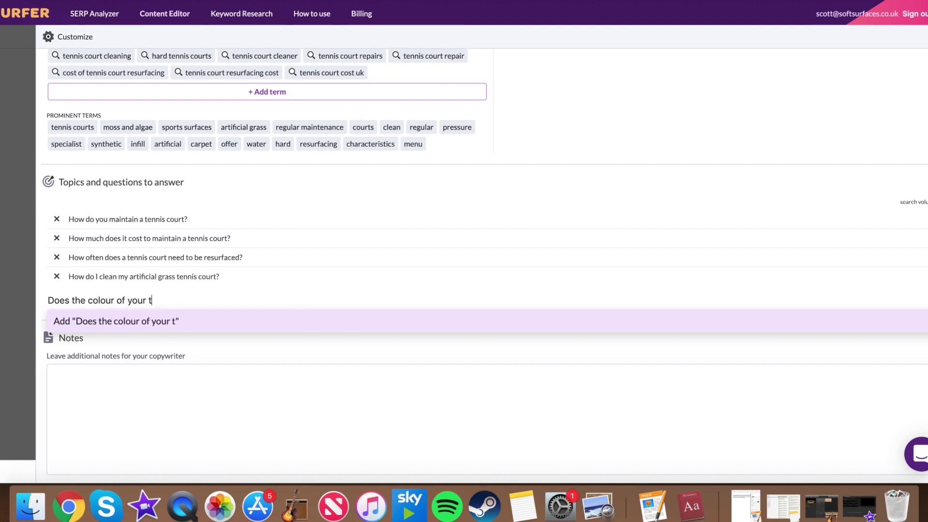
text(ennis court effe)
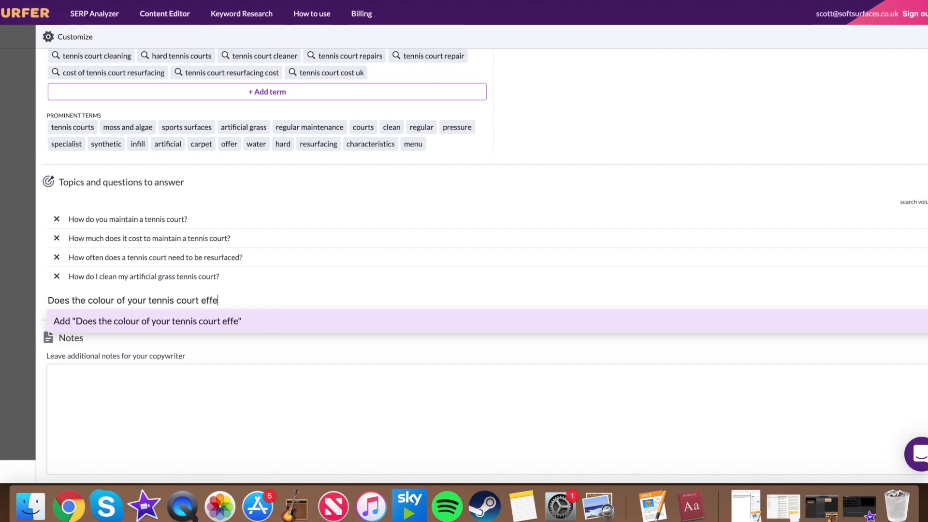
text(ct maintenance )
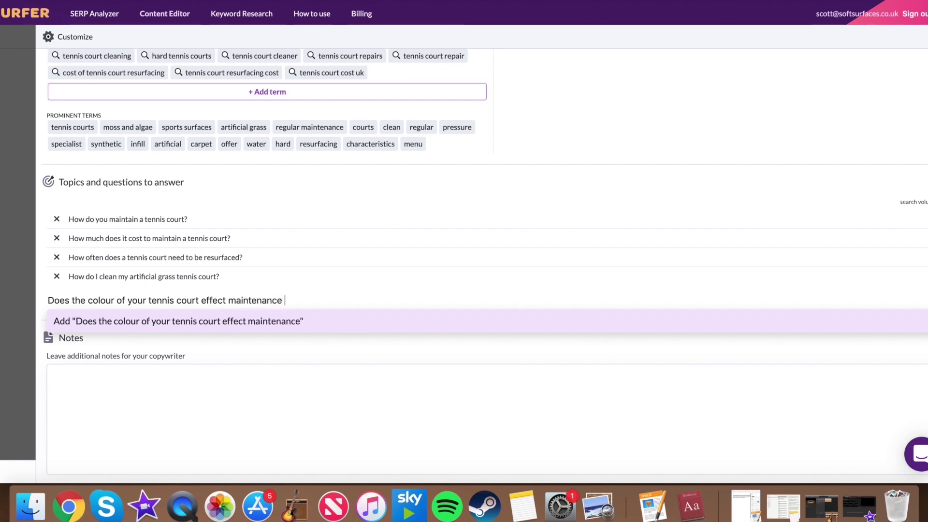
text(pricewes)
key(BackSpace)
key(BackSpace)
key(BackSpace)
text(a)
key(BackSpace)
text(s?)
key(BackSpace)
text(?)
key(BackSpace)
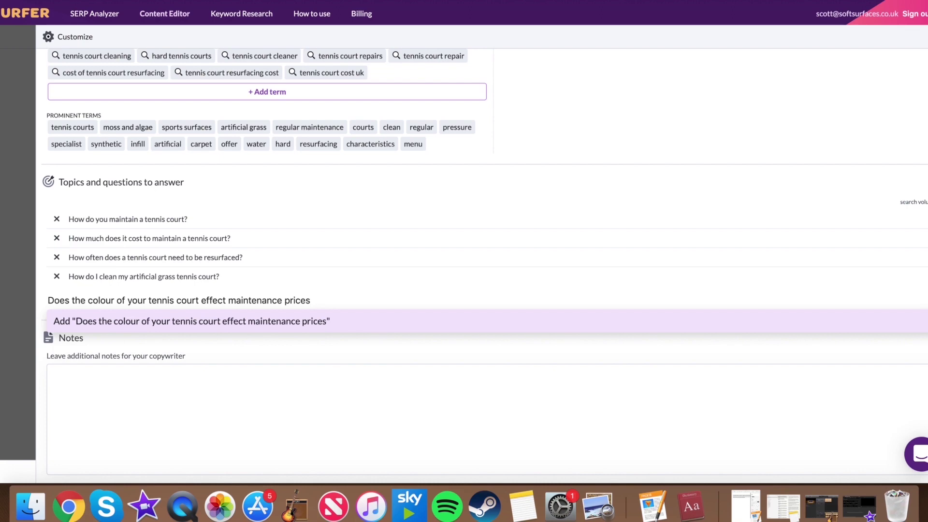
text(?)
key(Return)
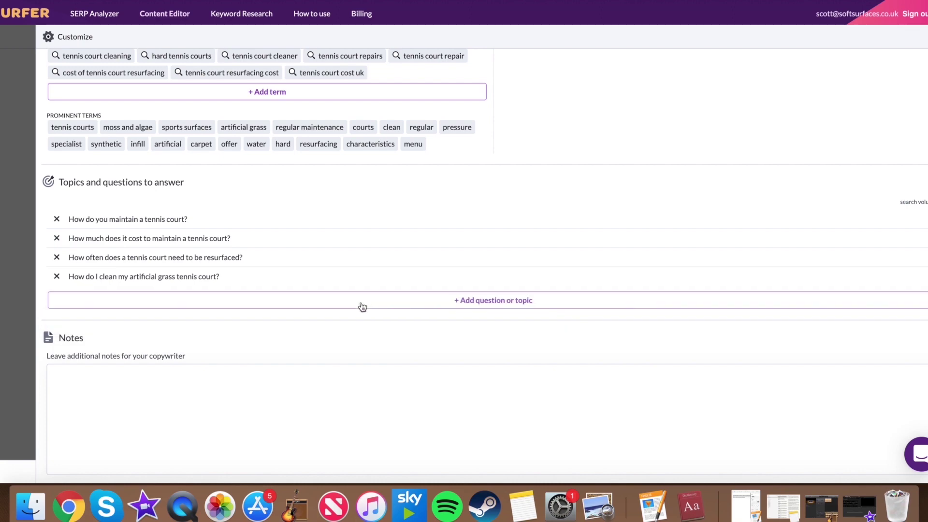
scroll(365, 313, down, 1)
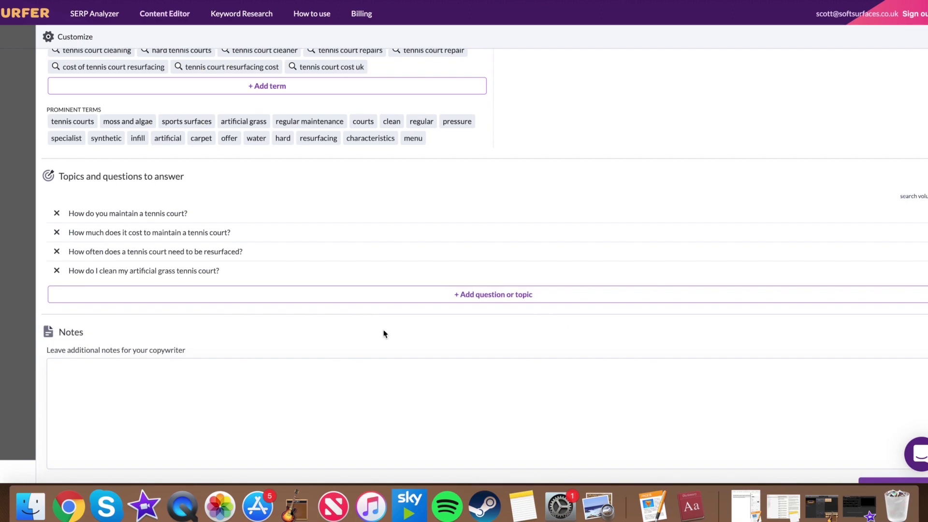
Step: Write 'Embed one of our YT videos, internal link to ___ page' in the copywriter notes
scroll(378, 331, down, 3)
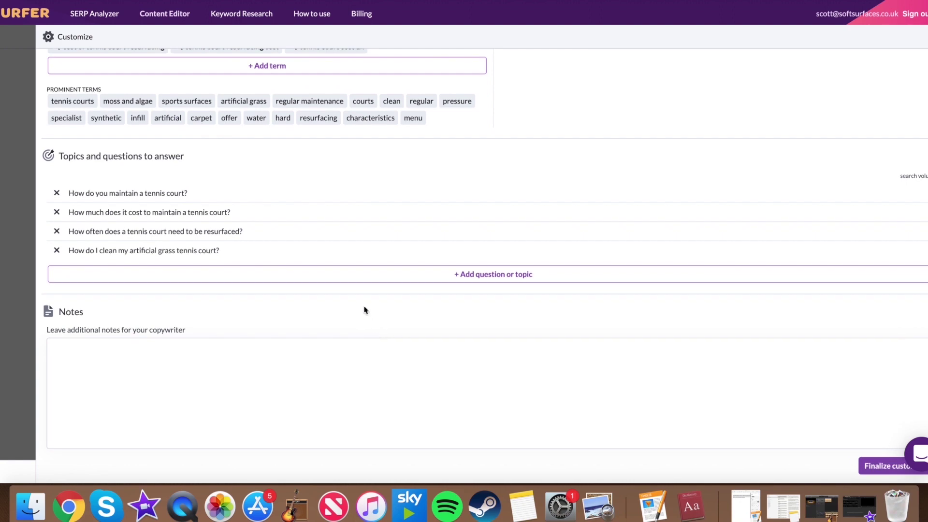
scroll(373, 316, down, 5)
click(373, 318)
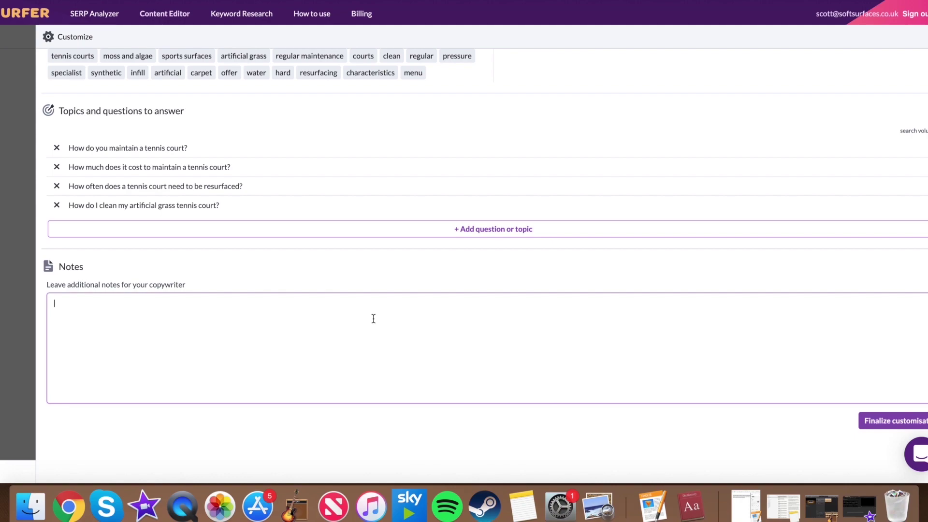
scroll(397, 250, up, 7)
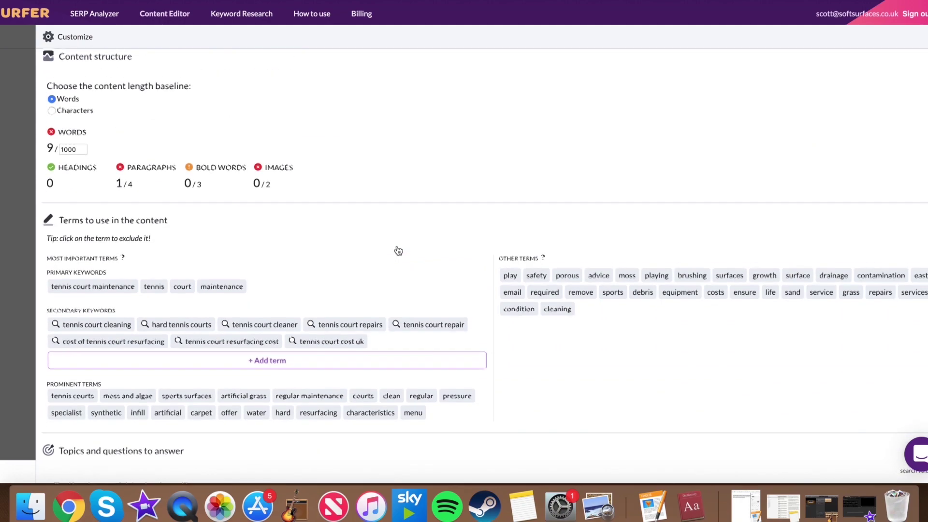
scroll(397, 250, down, 7)
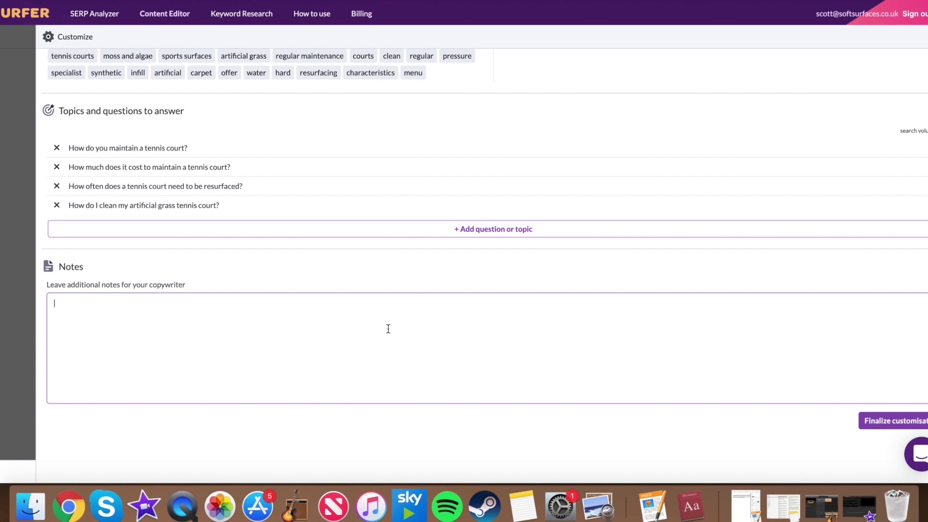
text(Embed one of our YT videos, internal to)
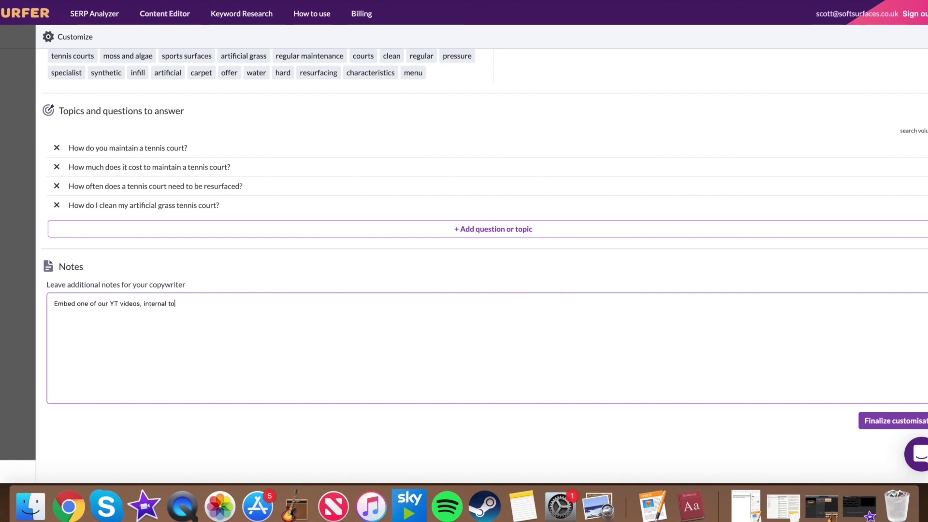
key(BackSpace)
text(link to _)
text(__ page)
Step: Append 'dont worry about the bold word section' to the copywriter notes
scroll(429, 262, up, 5)
scroll(427, 275, up, 5)
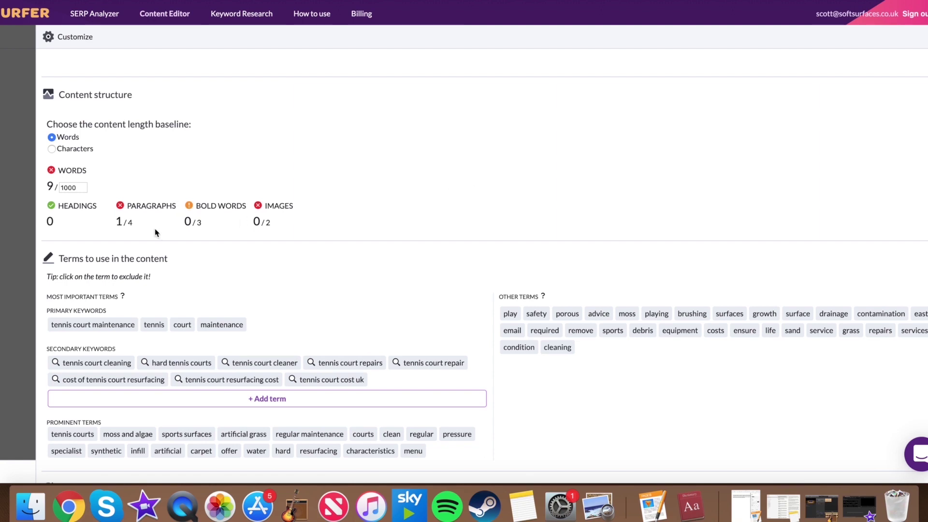
mouse_move(191, 225)
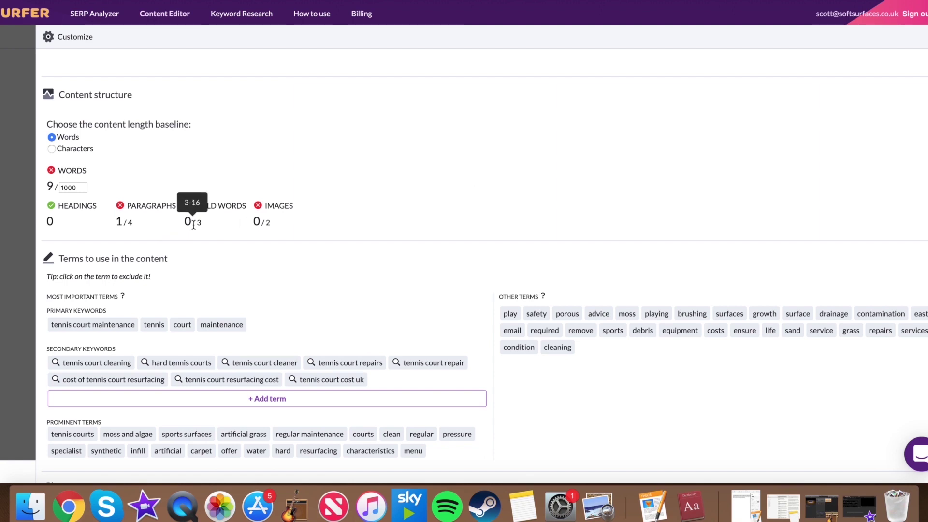
scroll(348, 253, down, 8)
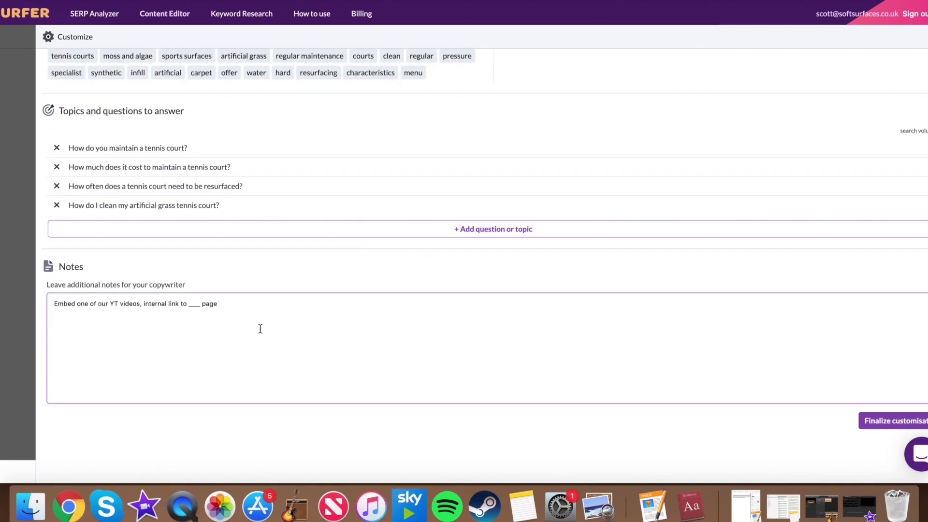
text(dont worry about the bold word sec)
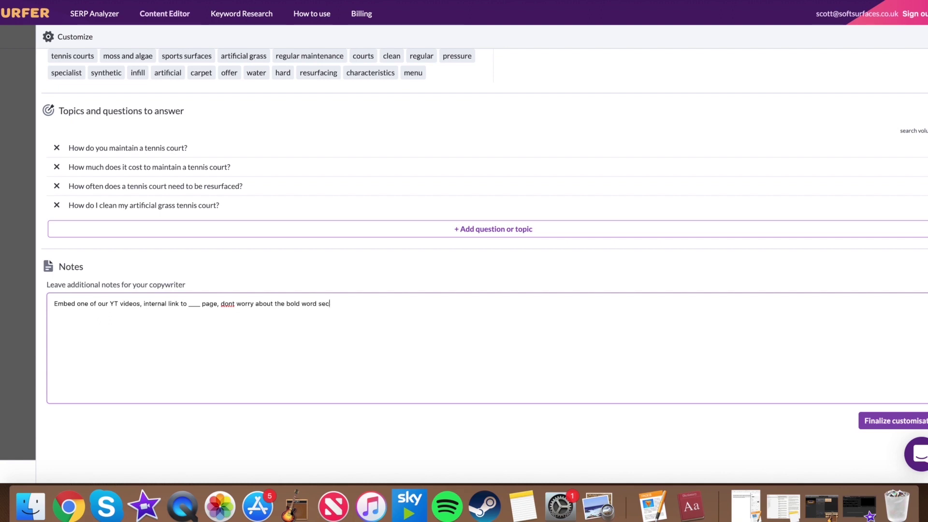
text(tion)
click(388, 272)
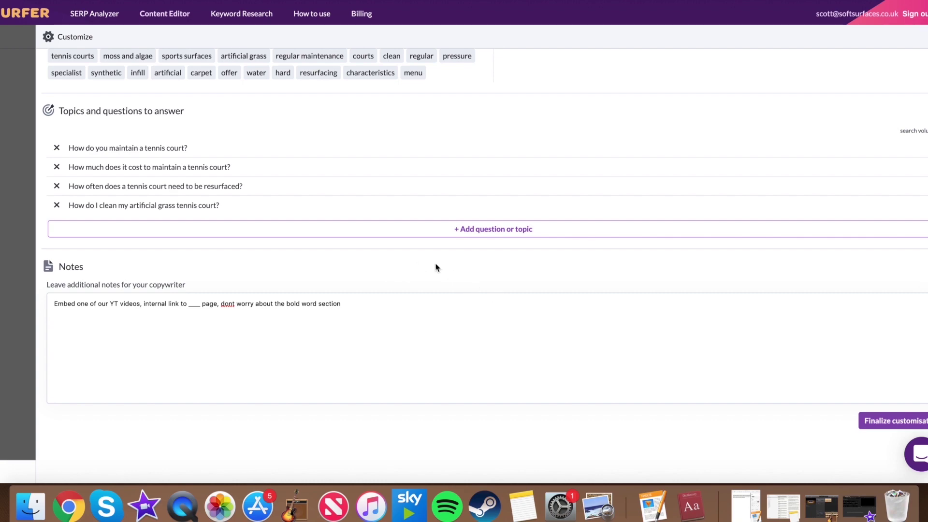
scroll(432, 260, up, 10)
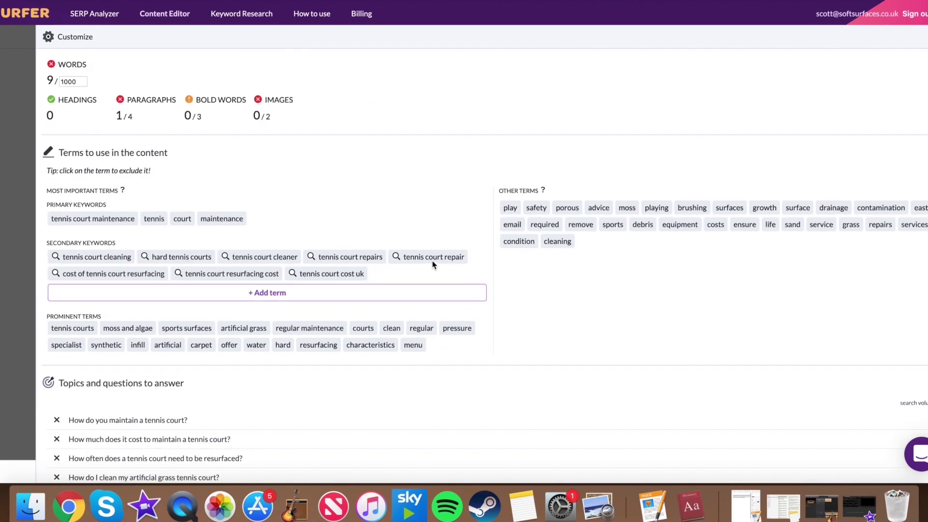
scroll(432, 261, up, 5)
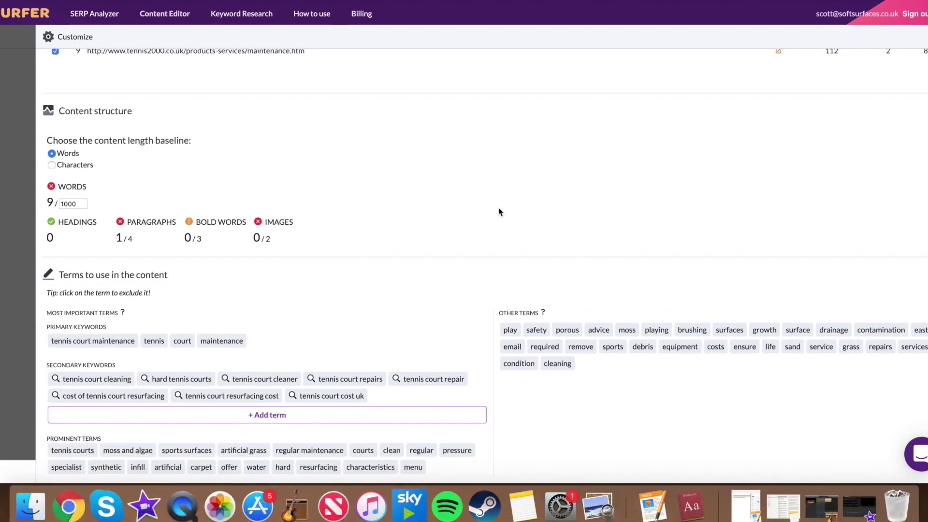
scroll(498, 208, up, 4)
scroll(498, 208, up, 3)
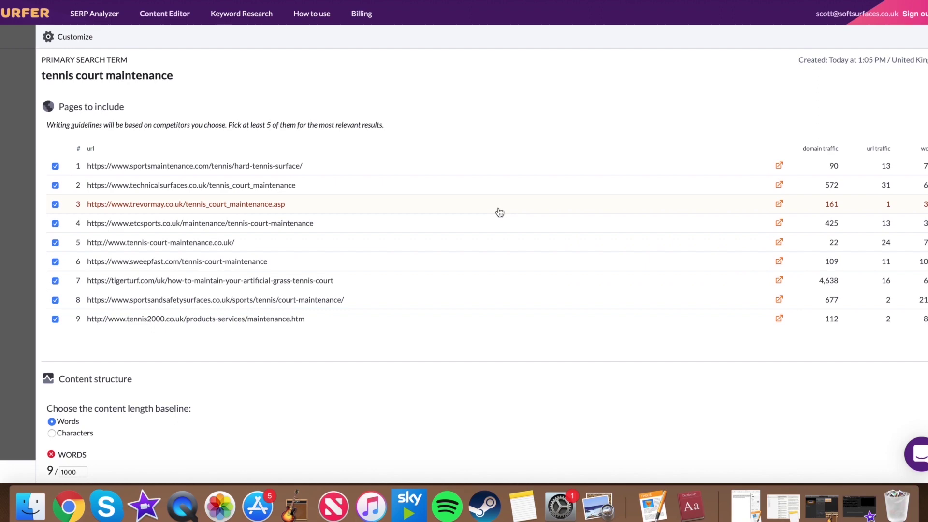
scroll(499, 212, down, 2)
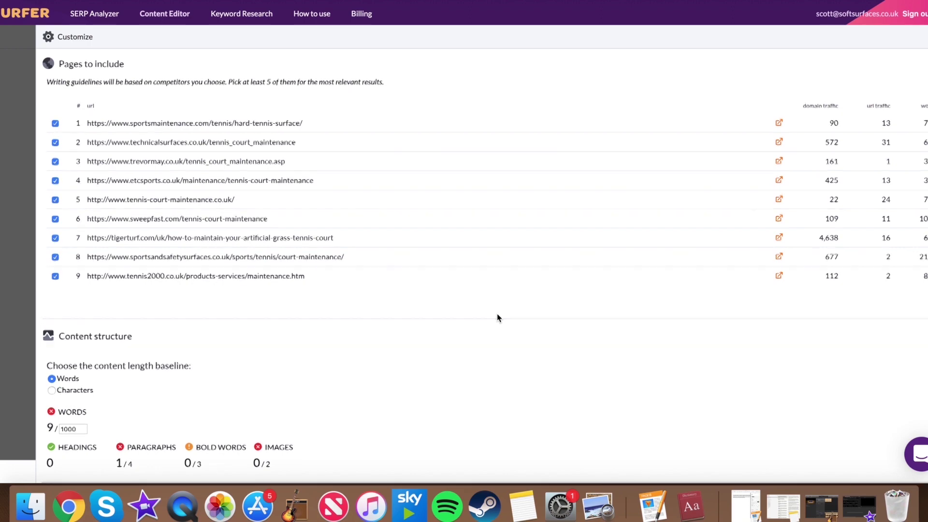
scroll(498, 317, down, 8)
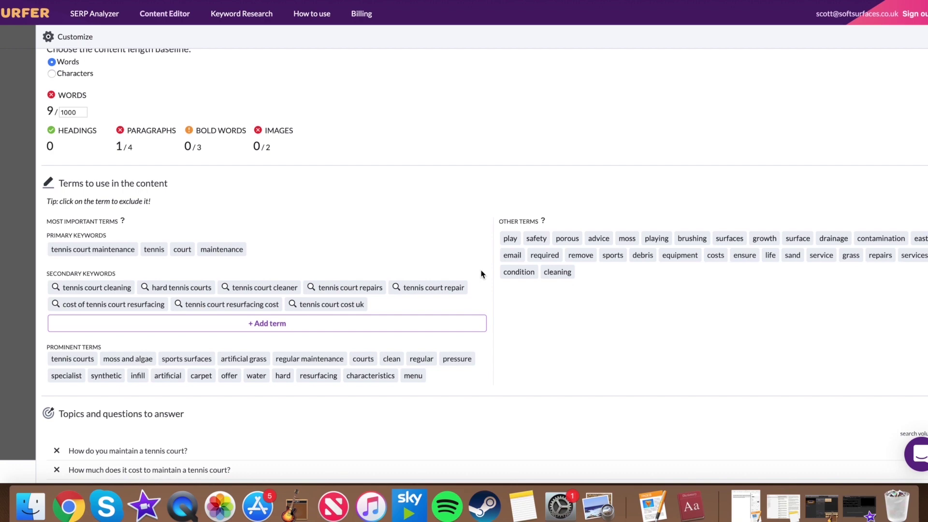
scroll(230, 213, up, 2)
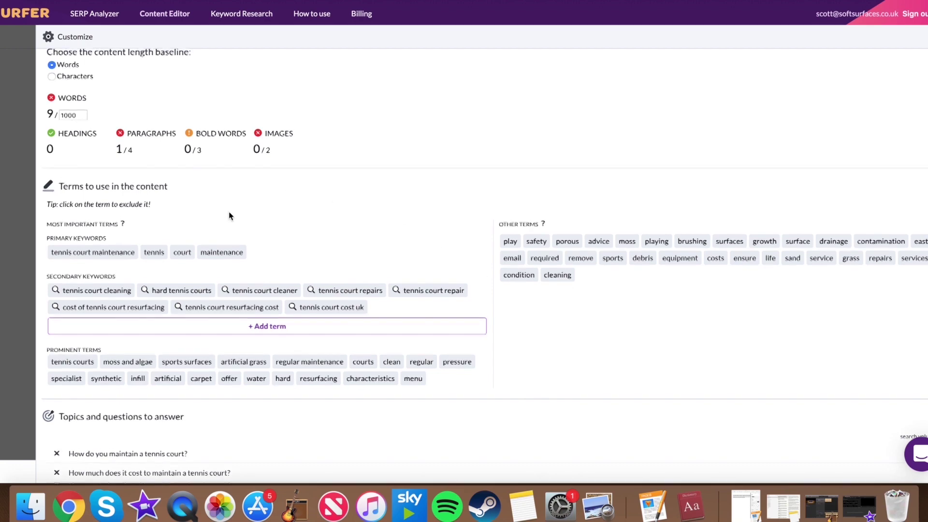
mouse_move(75, 162)
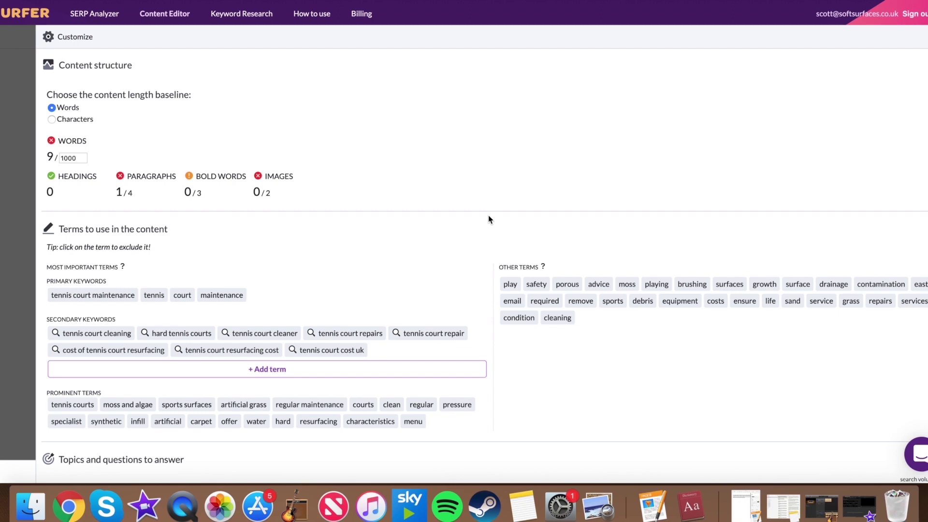
scroll(488, 216, down, 4)
scroll(494, 228, up, 8)
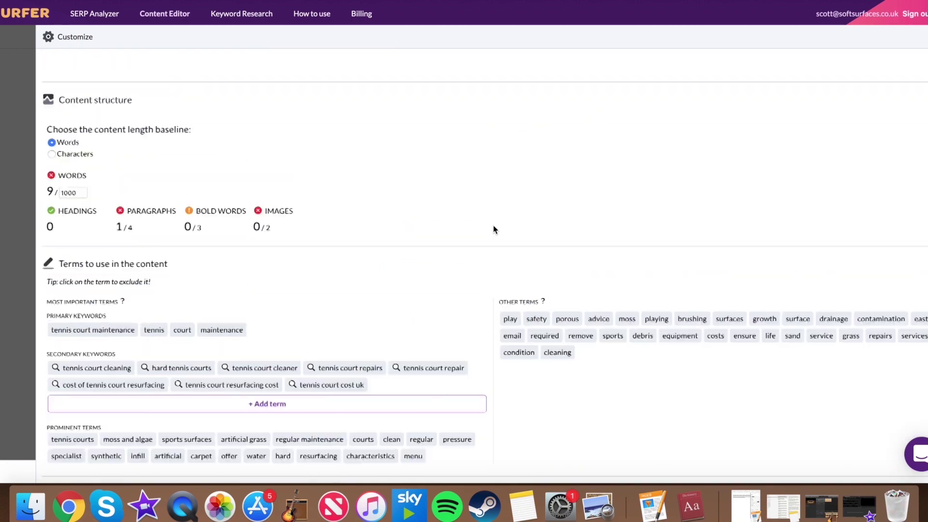
scroll(494, 229, down, 10)
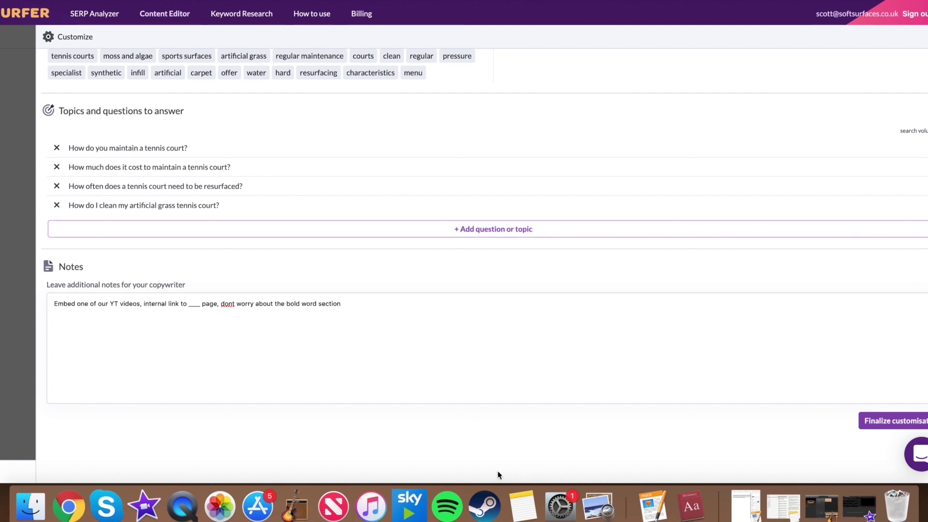
click(866, 420)
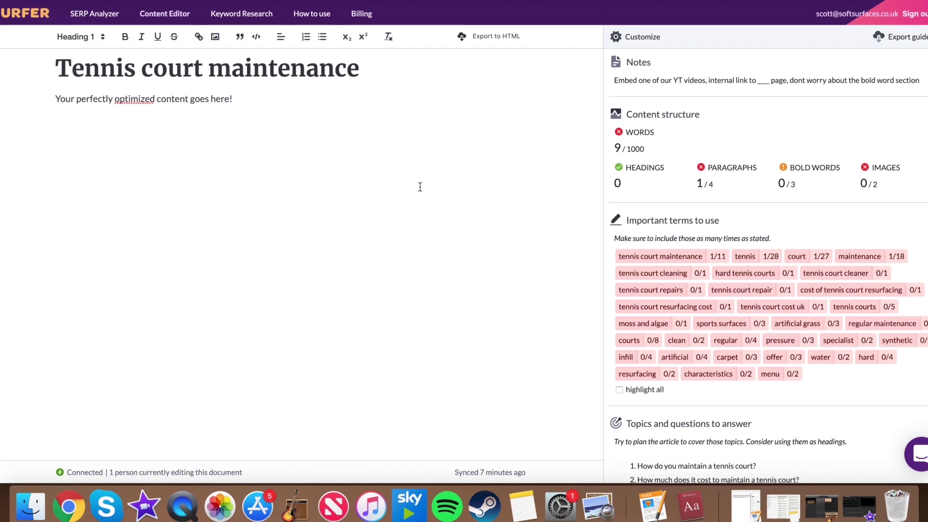
Step: Delete the placeholder sentence beneath the 'Tennis court maintenance' title
click(287, 106)
drag(287, 105, 53, 95)
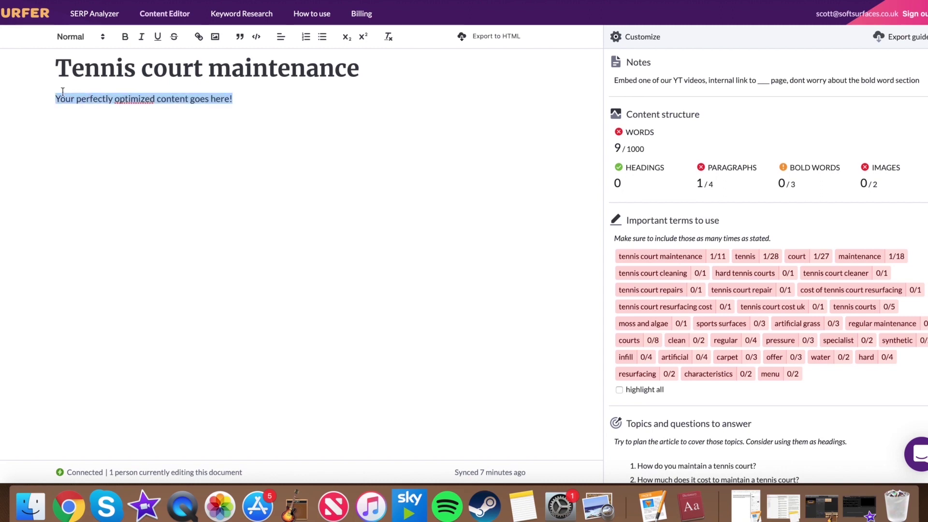
key(BackSpace)
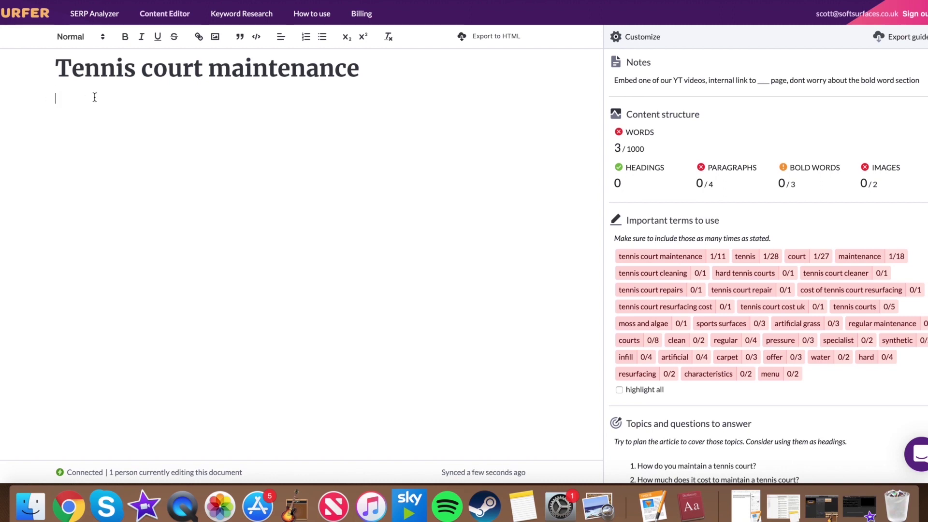
Step: Type 'Tennis court maintenance is a crucial factor when owning a tennis court.' below the title
text(Tennis court maintenanc)
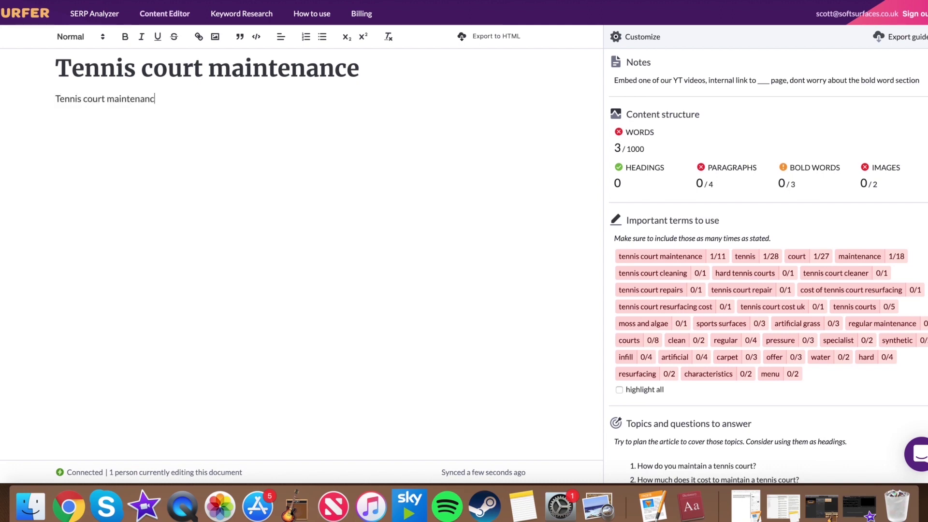
text(e is a crucial )
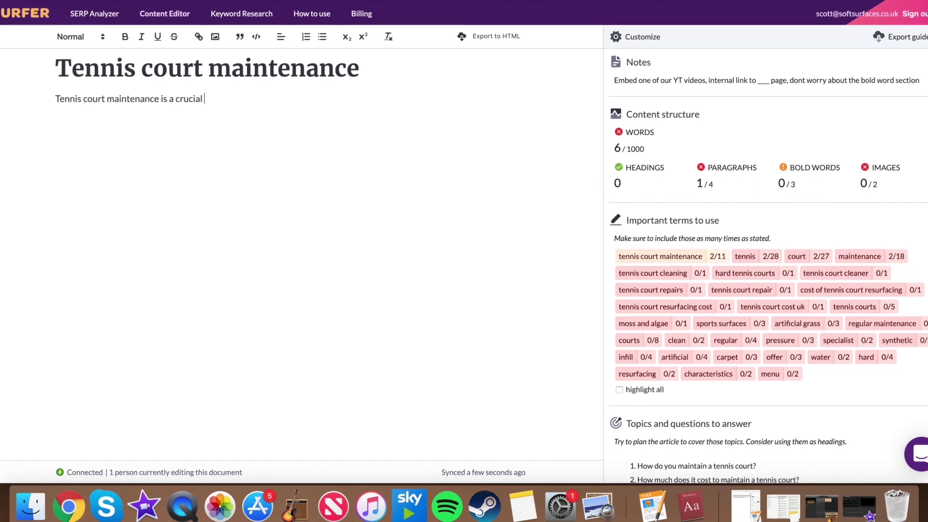
text(factor when owning a tennis court.)
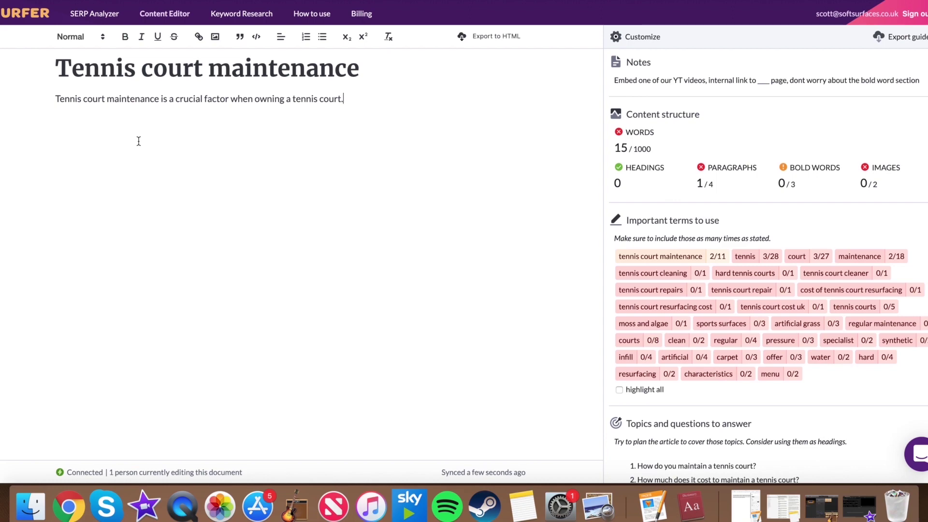
scroll(689, 237, down, 1)
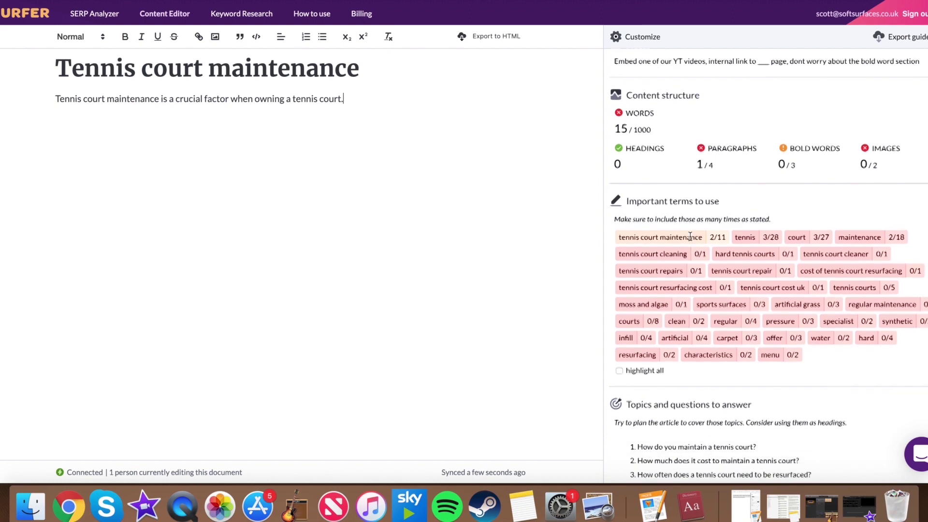
scroll(623, 171, up, 2)
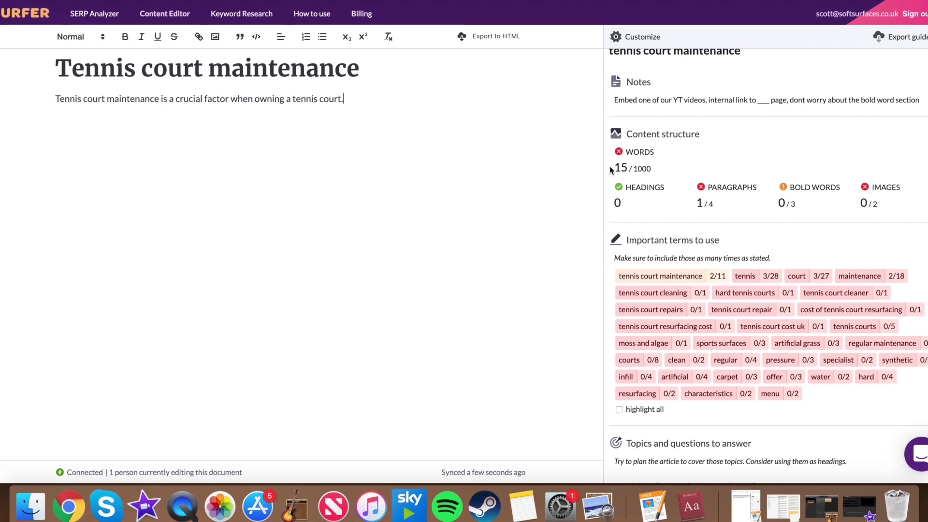
scroll(611, 169, down, 1)
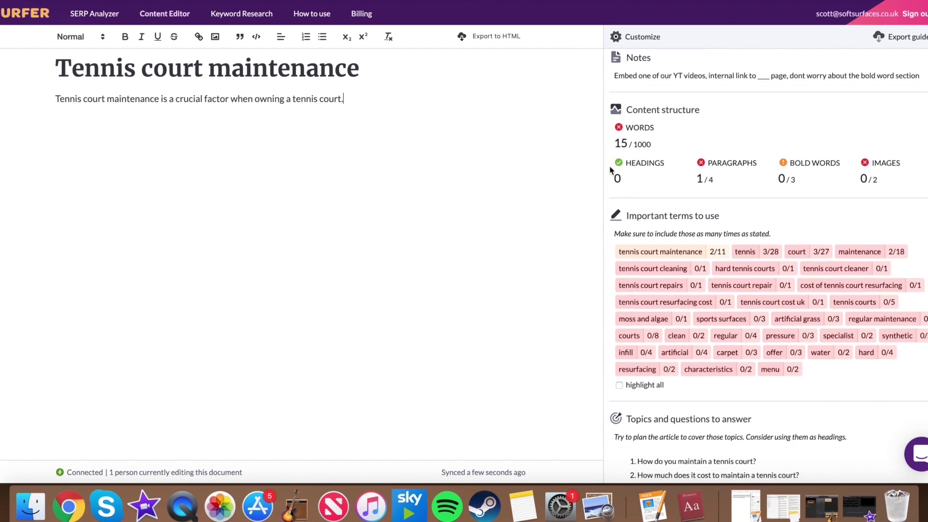
mouse_move(624, 144)
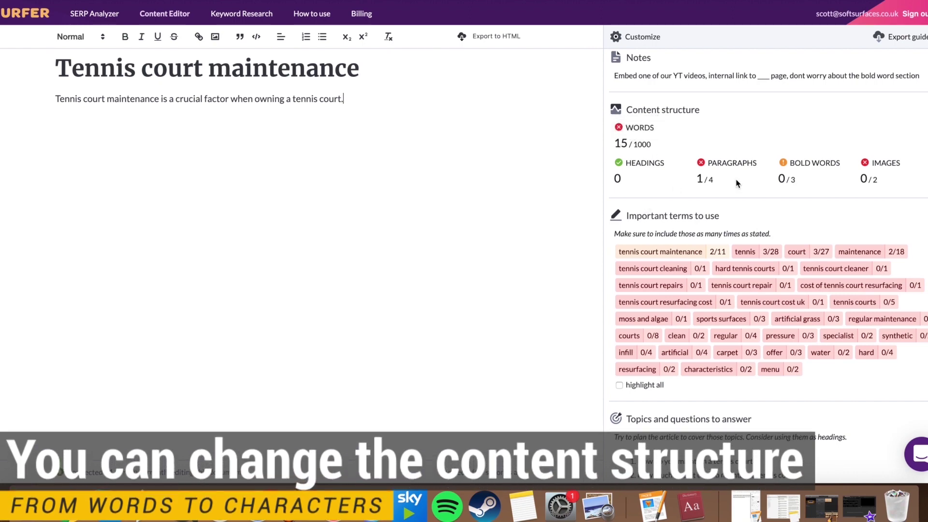
scroll(687, 186, down, 1)
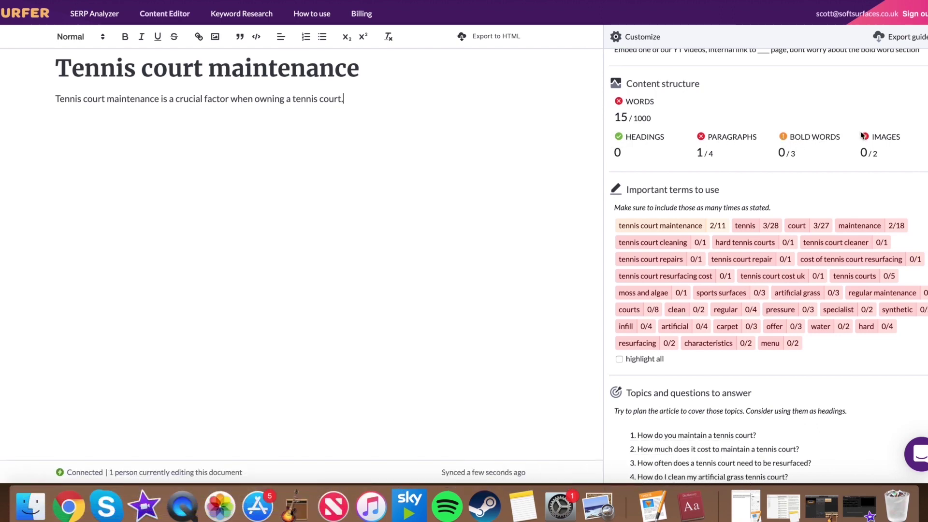
scroll(733, 155, down, 2)
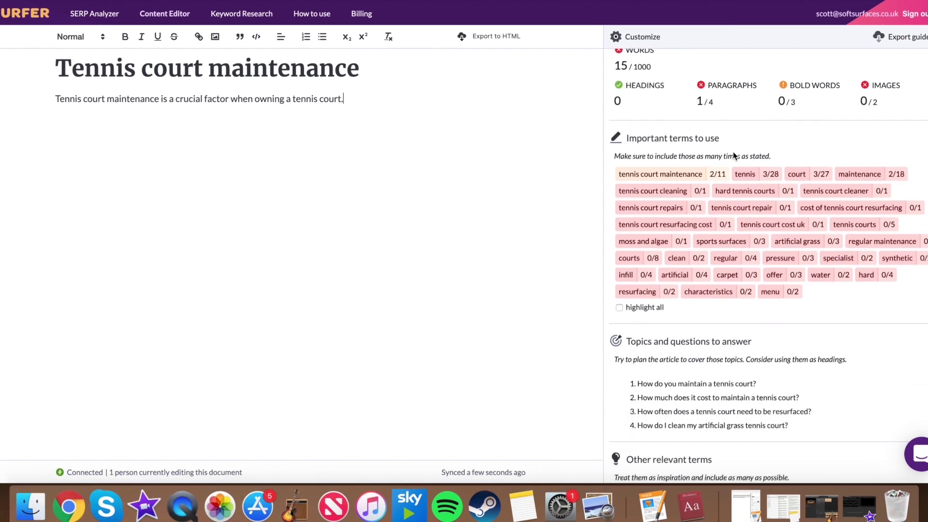
scroll(733, 155, down, 1)
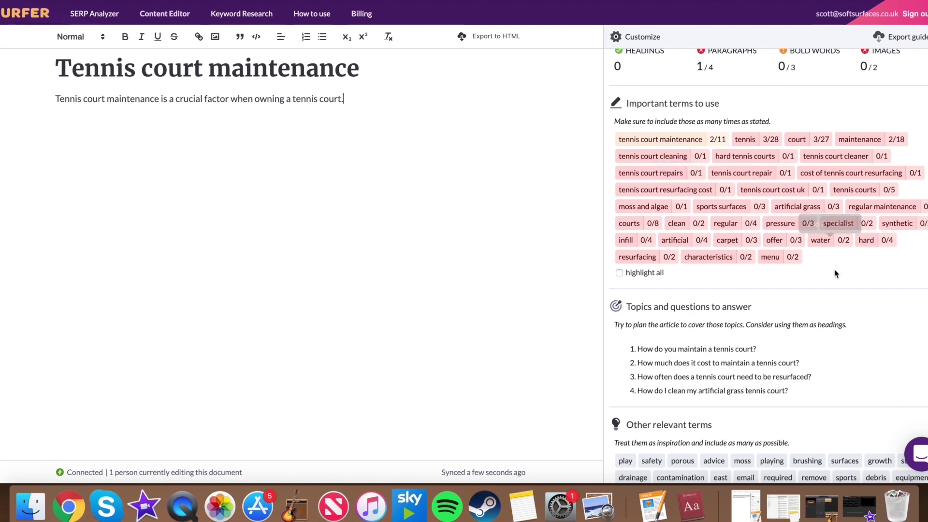
mouse_move(624, 141)
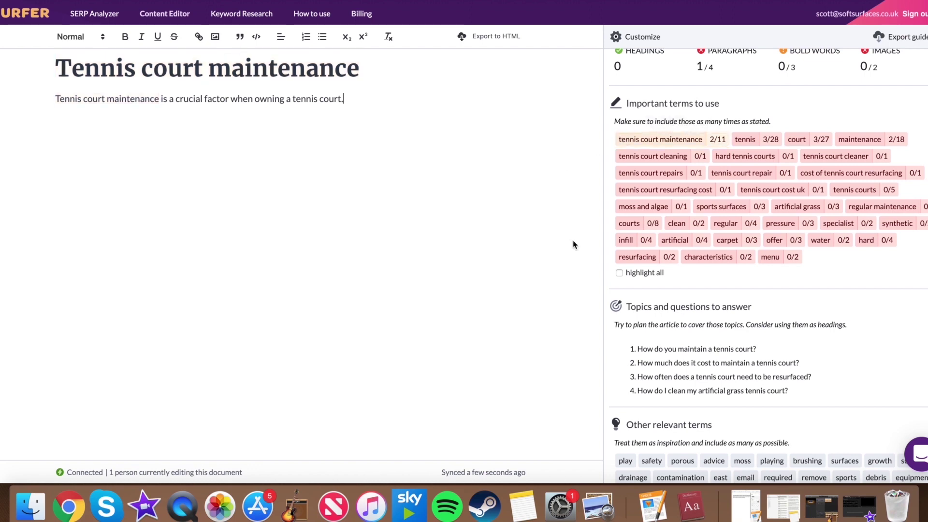
mouse_move(628, 180)
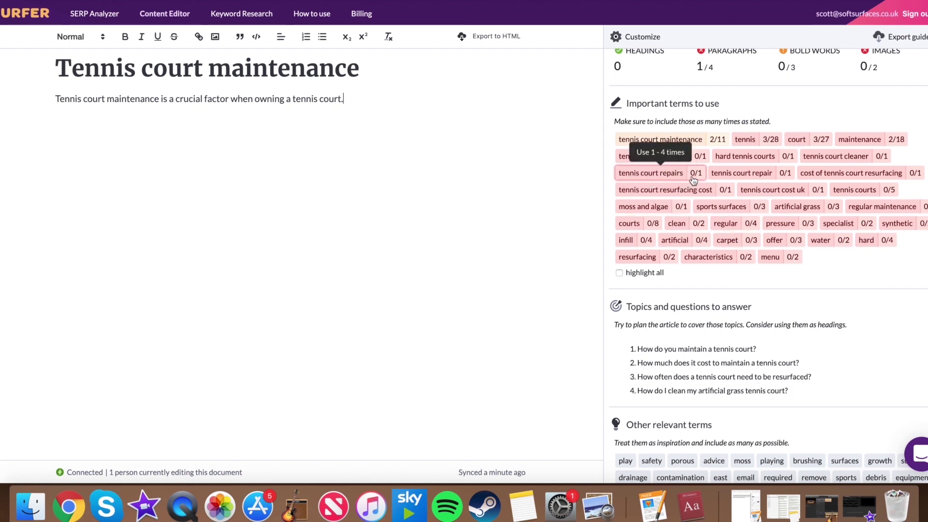
text(tenn)
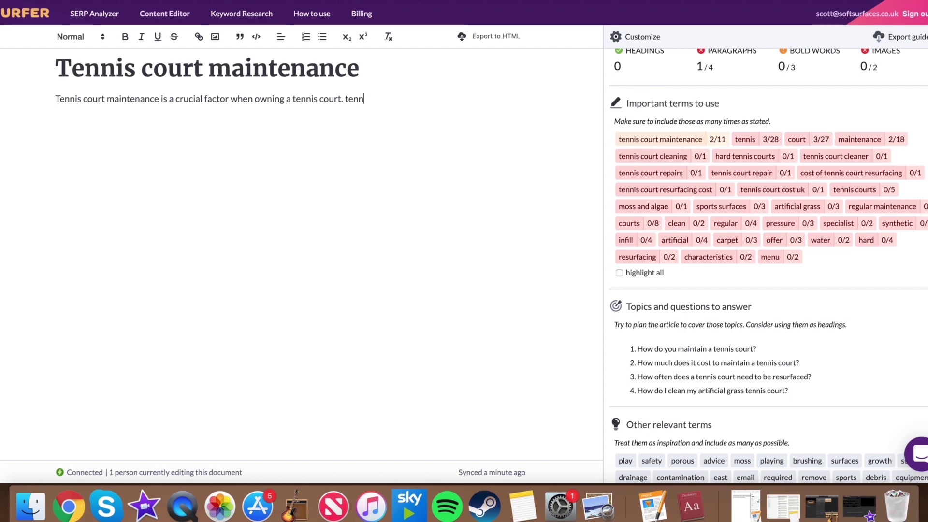
text(is court repairs)
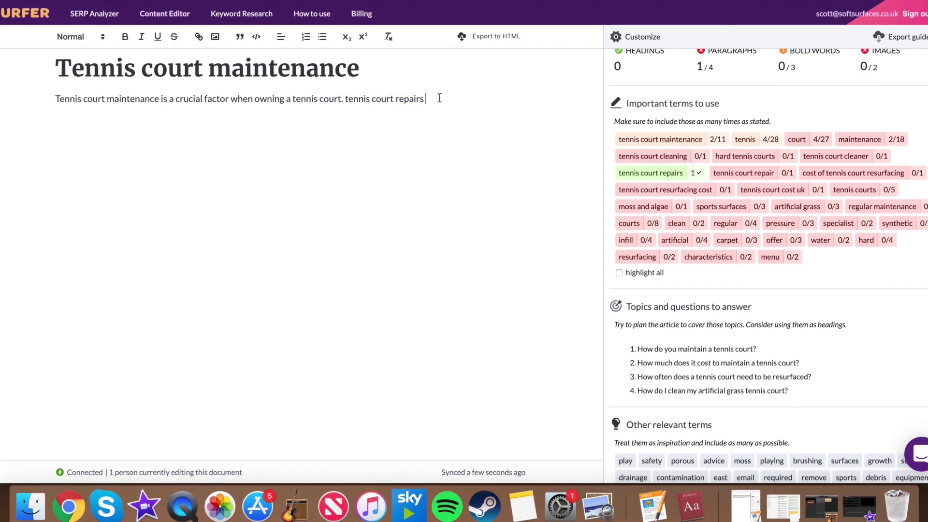
drag(433, 97, 345, 99)
key(BackSpace)
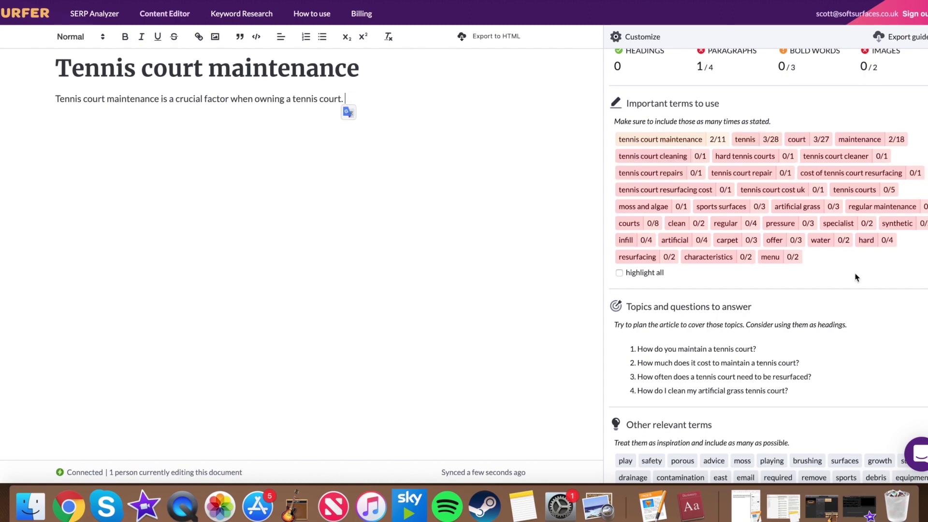
scroll(855, 276, up, 5)
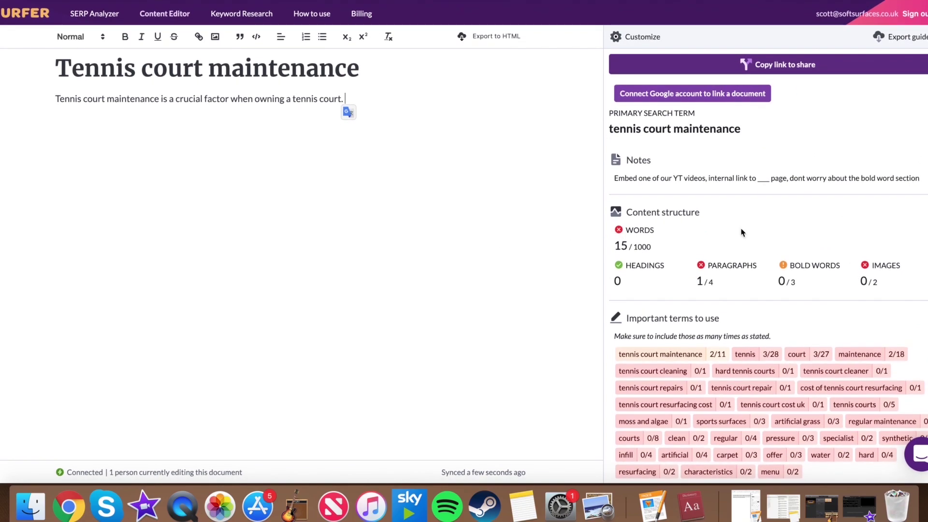
Step: Copy the draft's shareable link from the top of the right sidebar
scroll(743, 234, down, 7)
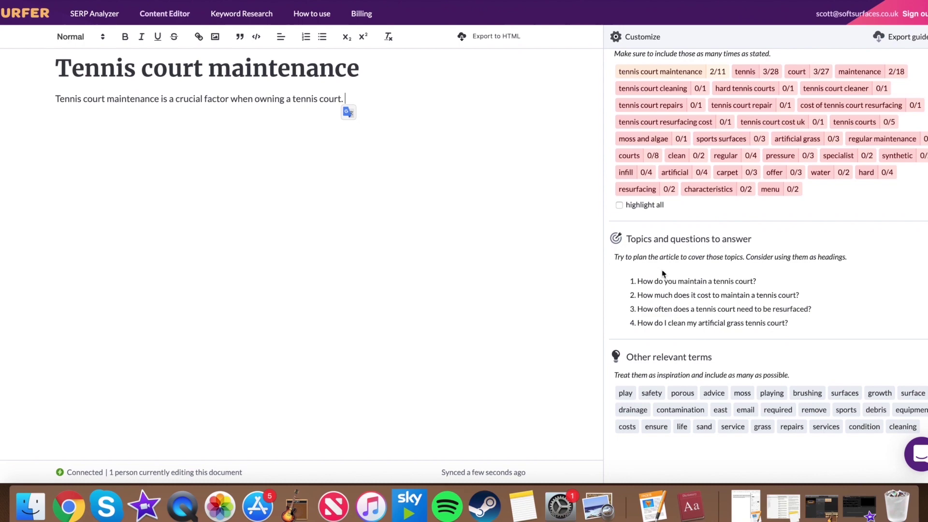
scroll(663, 273, up, 7)
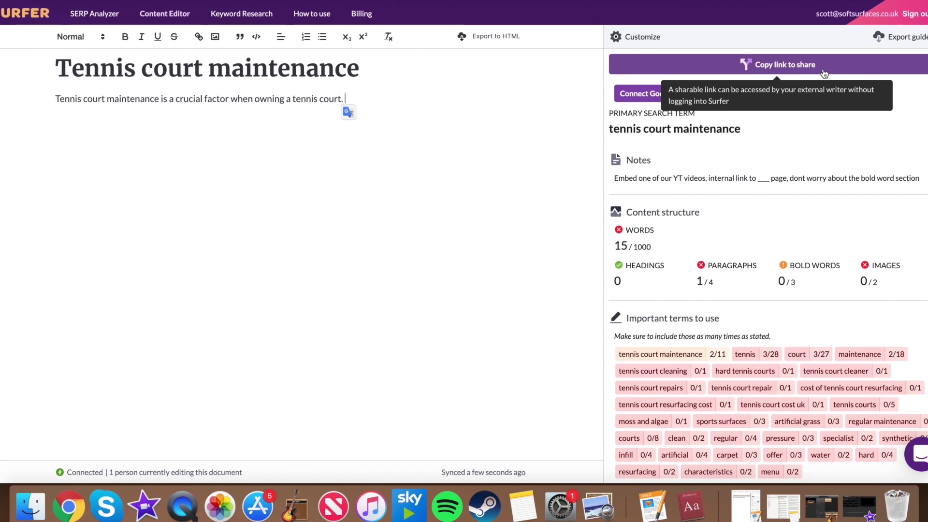
click(824, 73)
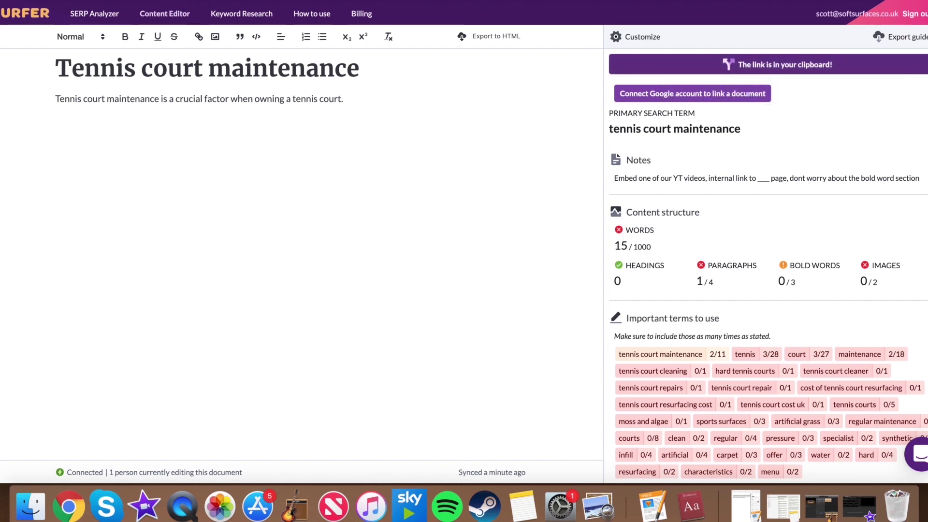
key(super+t)
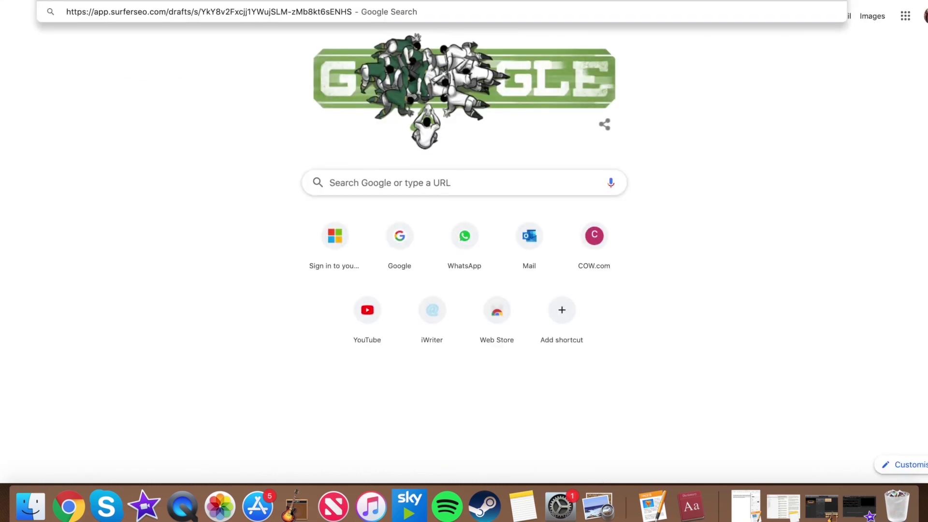
Step: Load the shared draft link in a new tab and append 'tennis court repair' to the paragraph
key(Return)
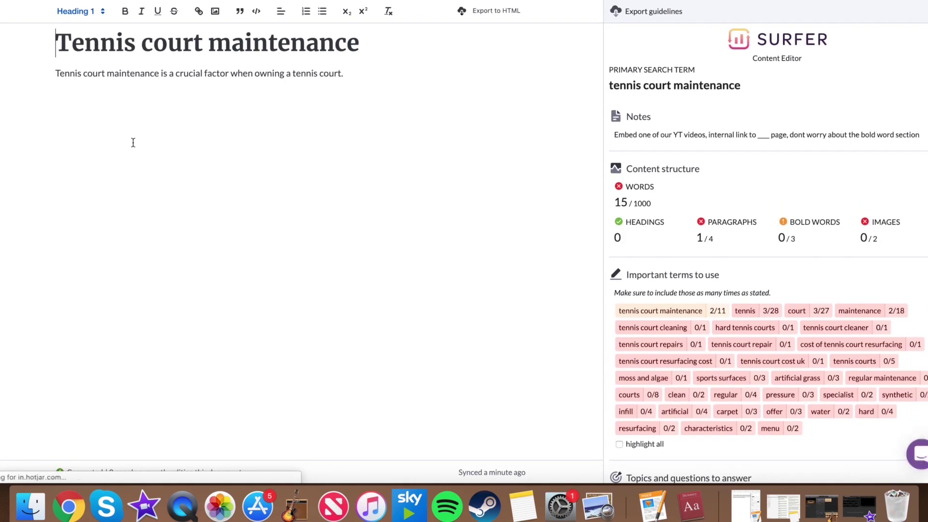
click(421, 79)
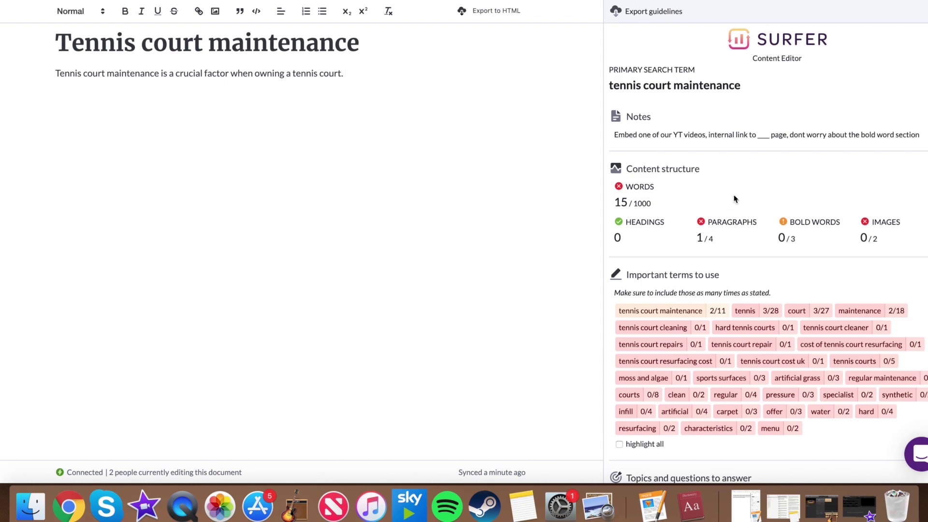
scroll(734, 199, down, 5)
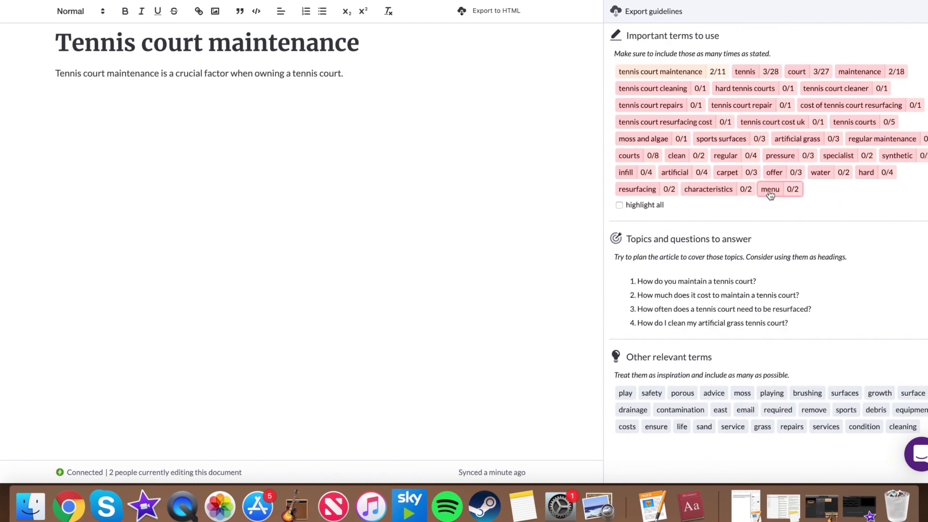
scroll(770, 195, up, 3)
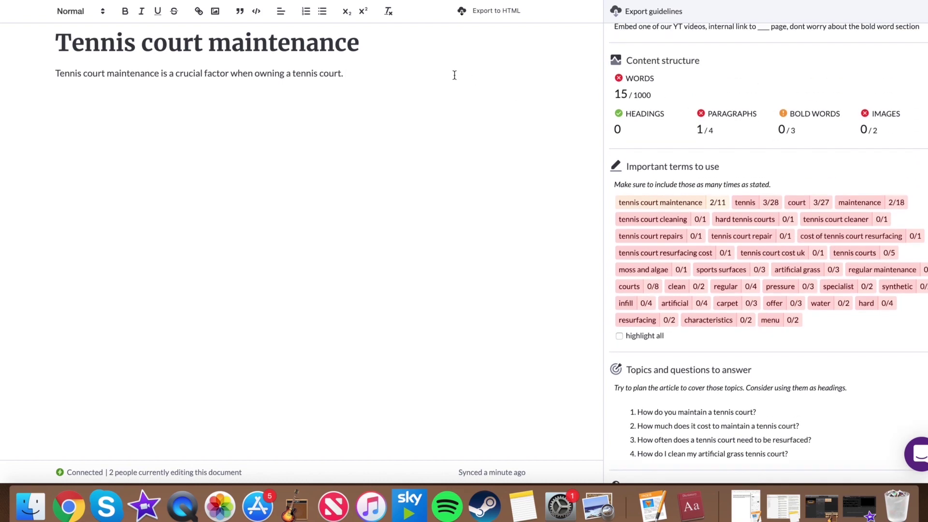
text(tennis court repair)
mouse_move(748, 235)
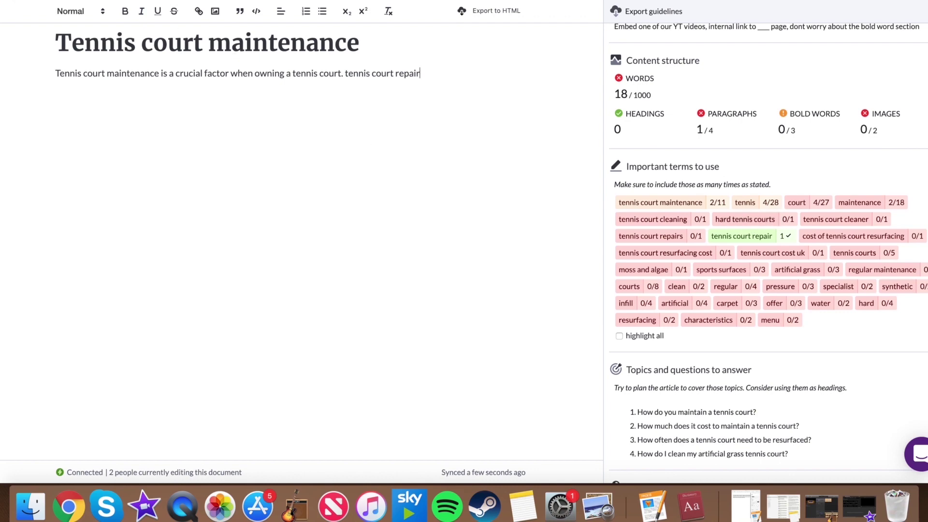
scroll(417, 168, up, 3)
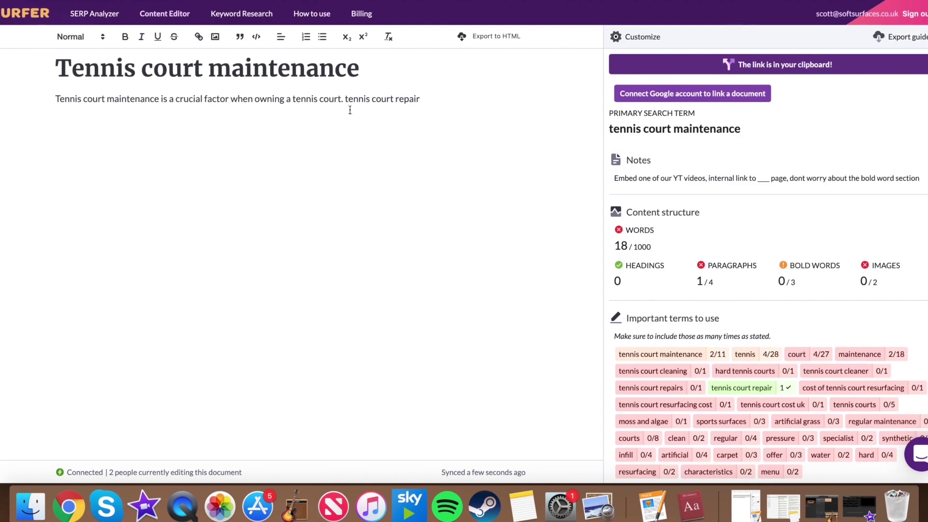
scroll(316, 23, down, 3)
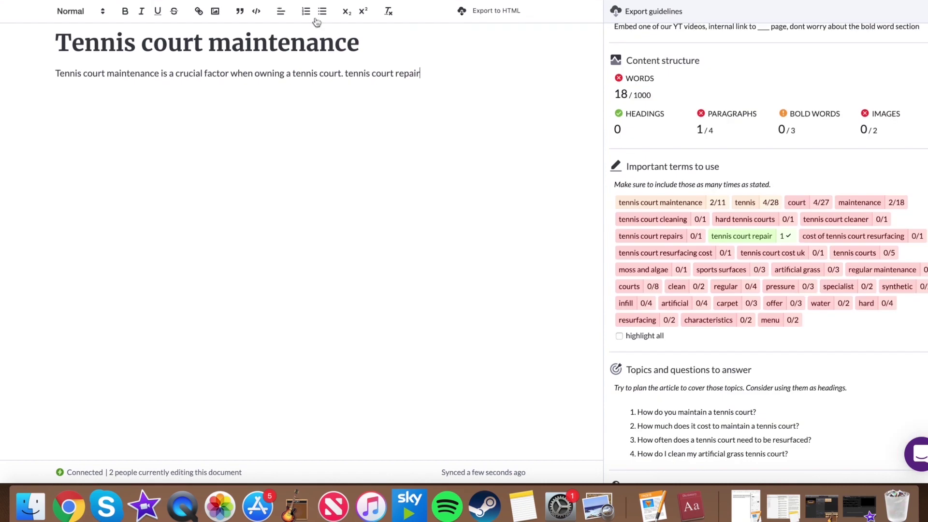
drag(434, 73, 344, 72)
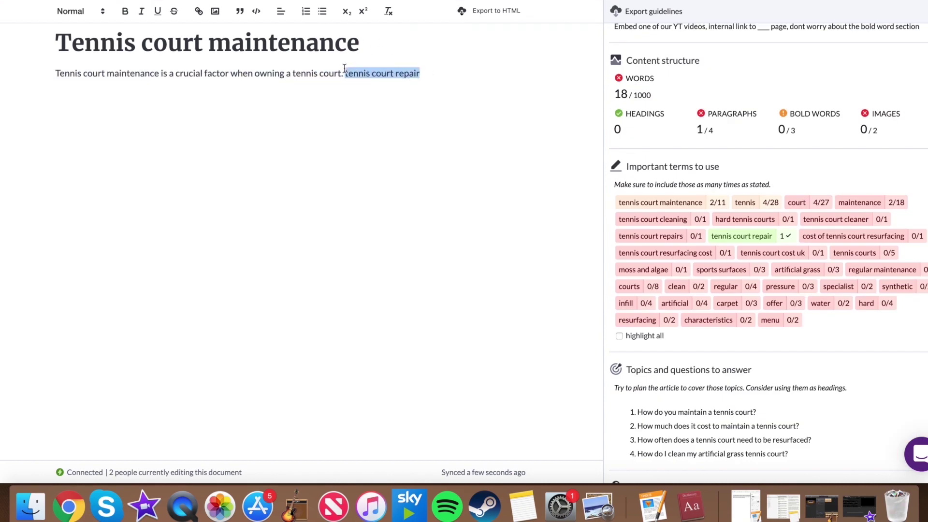
key(BackSpace)
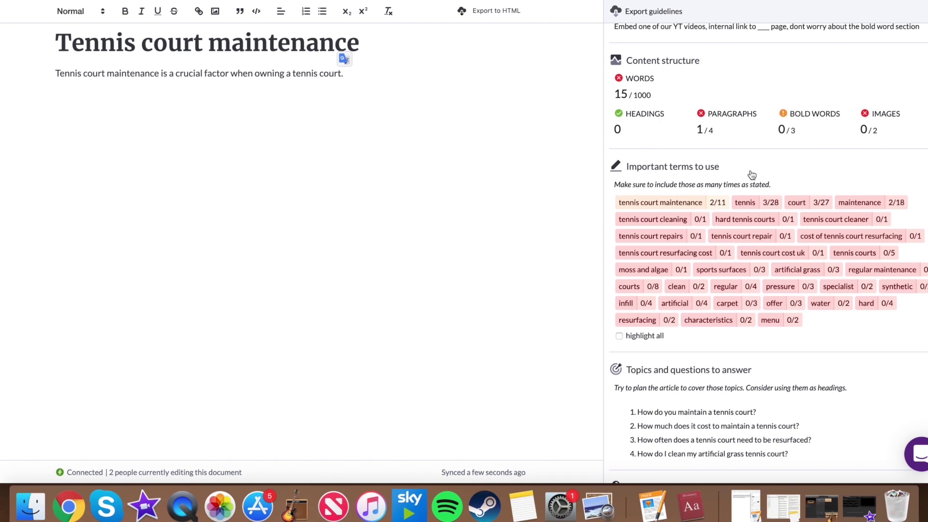
scroll(752, 154, up, 3)
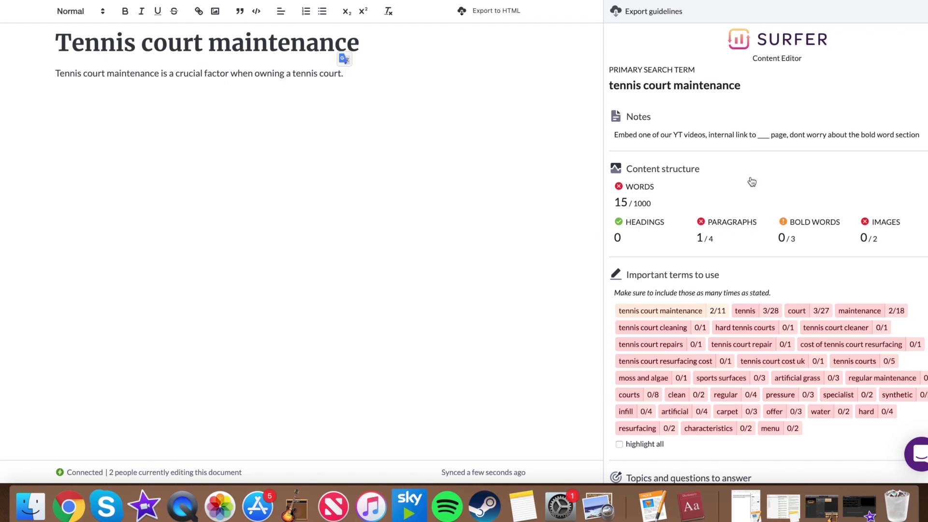
scroll(752, 179, down, 5)
Step: Add the test string 'bnkLVNL' at the end of the paragraph and check it synced
scroll(749, 165, up, 5)
text(bnkLVNL)
scroll(622, 198, down, 2)
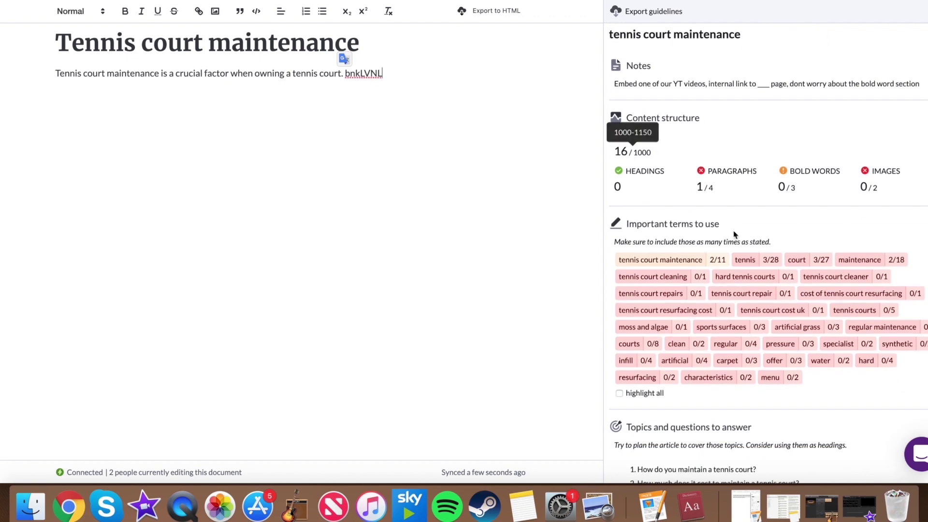
scroll(739, 242, down, 3)
scroll(704, 305, down, 5)
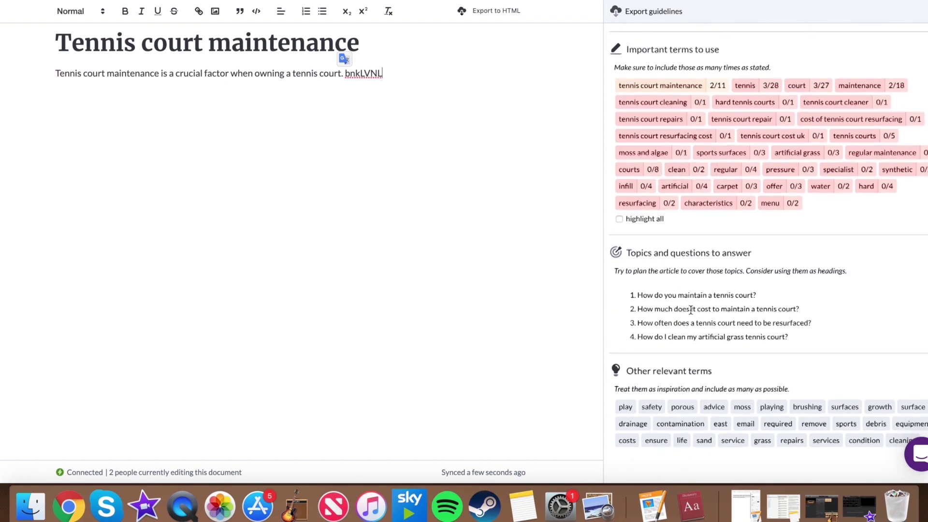
scroll(691, 310, down, 1)
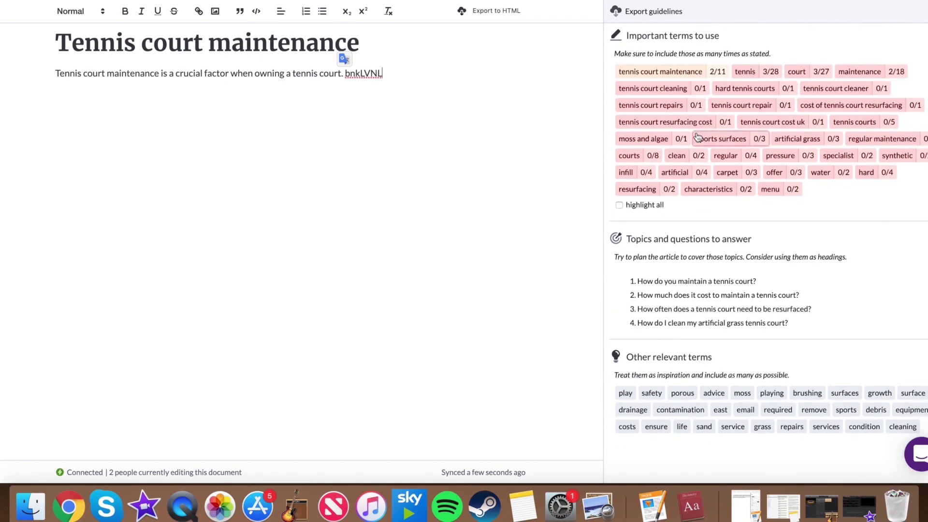
scroll(699, 138, up, 10)
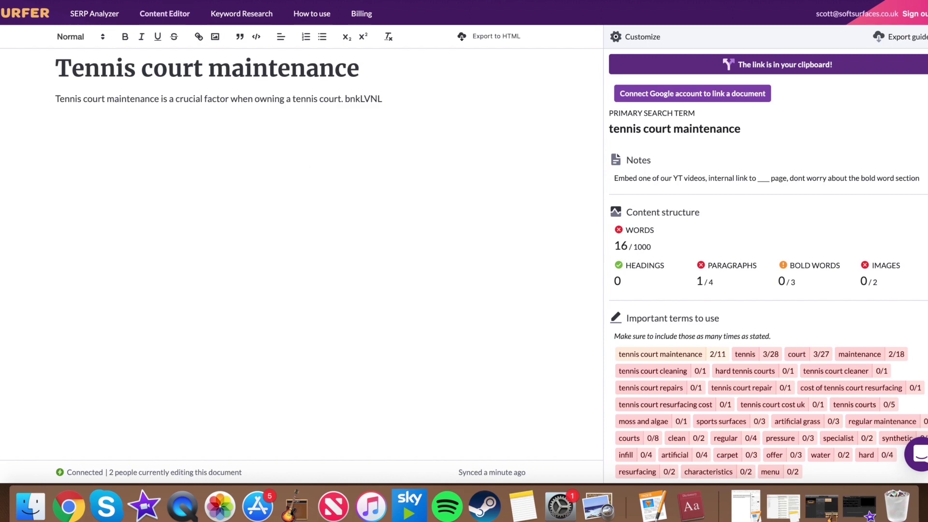
scroll(401, 252, down, 2)
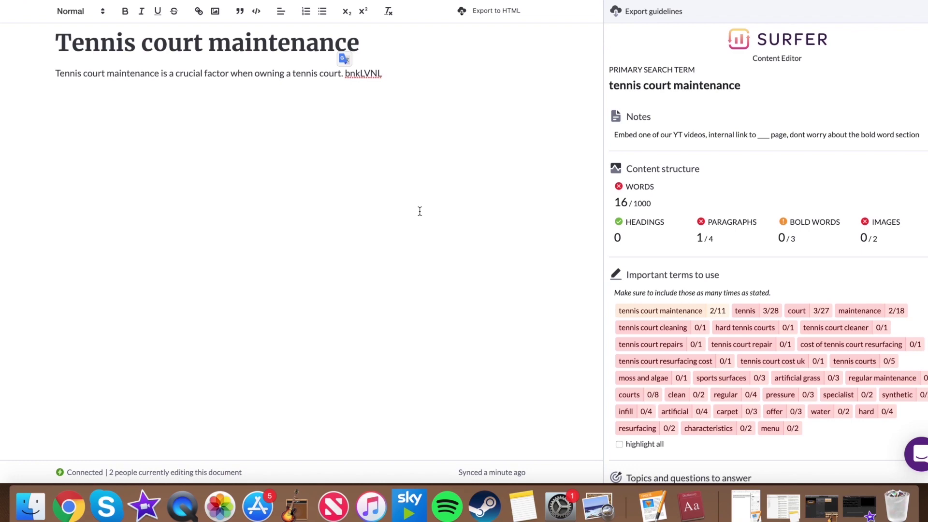
scroll(758, 193, down, 5)
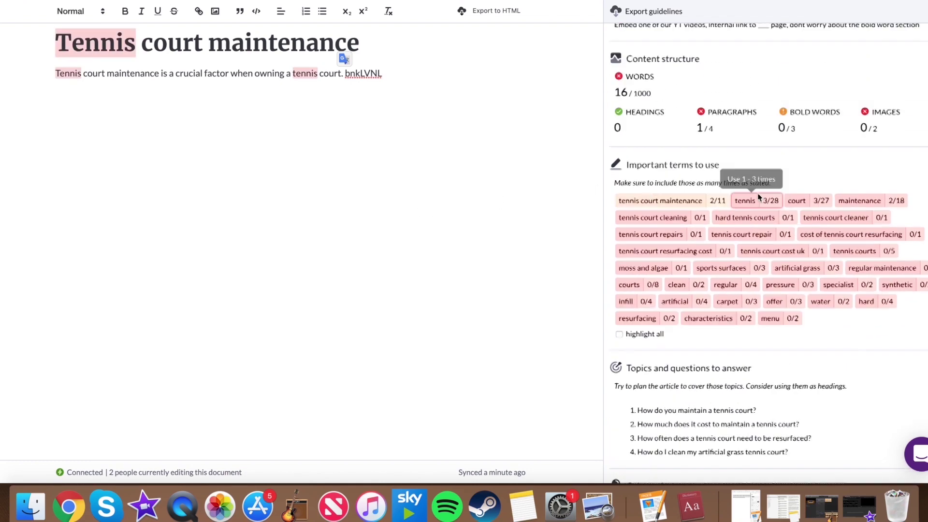
scroll(757, 195, up, 5)
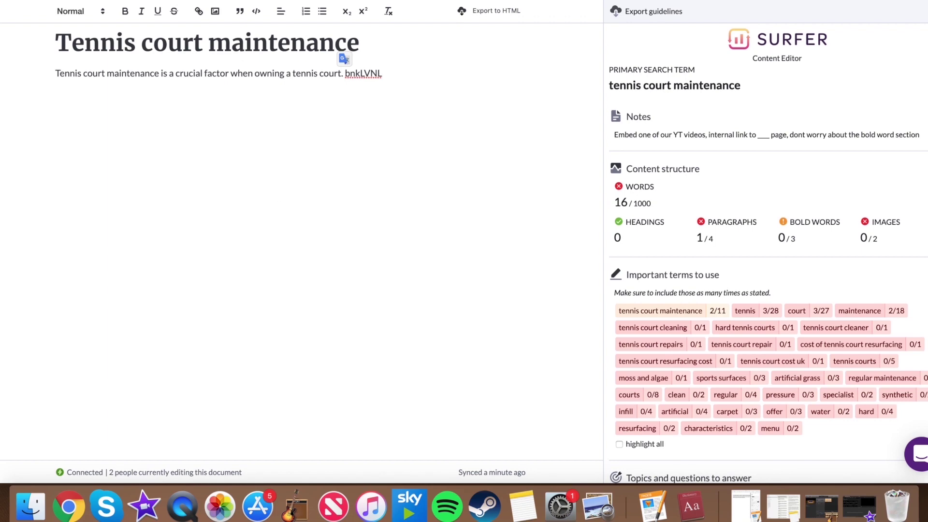
scroll(331, 309, up, 2)
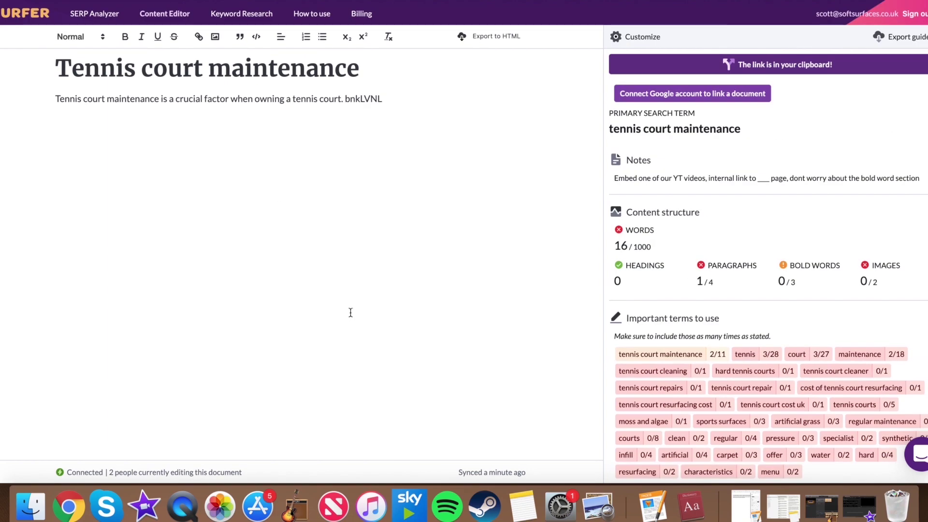